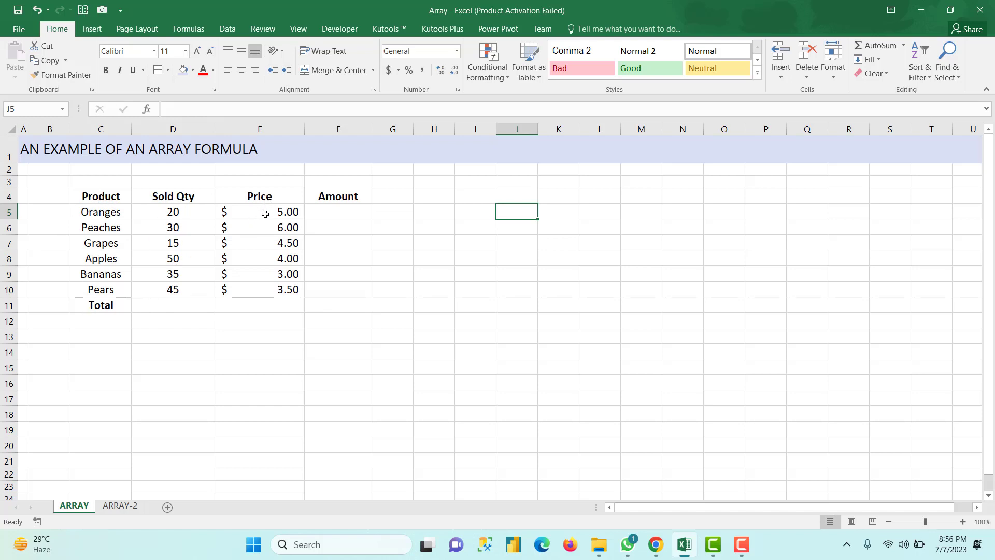
Enter =D5*E5 in F5 and fill it down to F10, giving 100, 180, 68, 200, 105, 158
{"action": "left_click", "coordinate": [340, 209]}
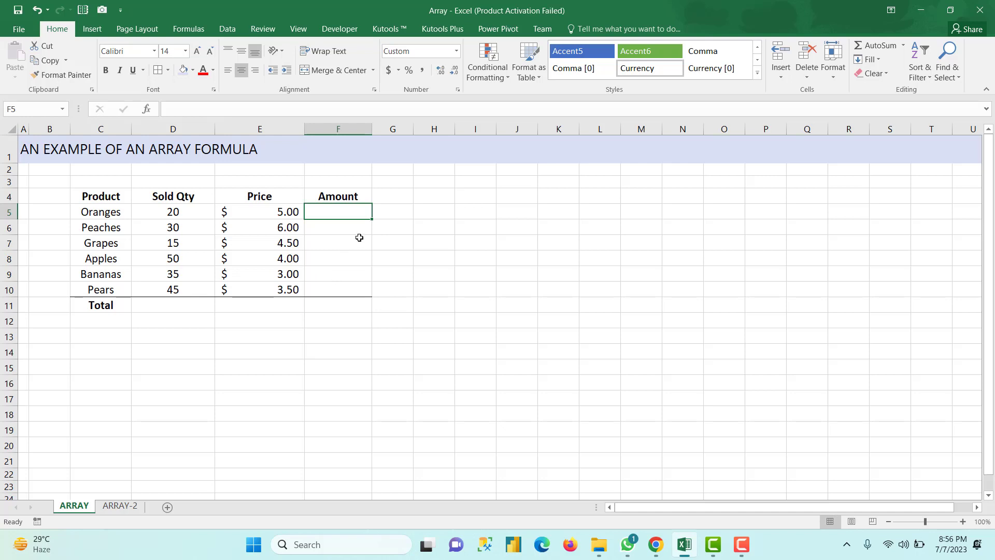
{"action": "type", "text": "="}
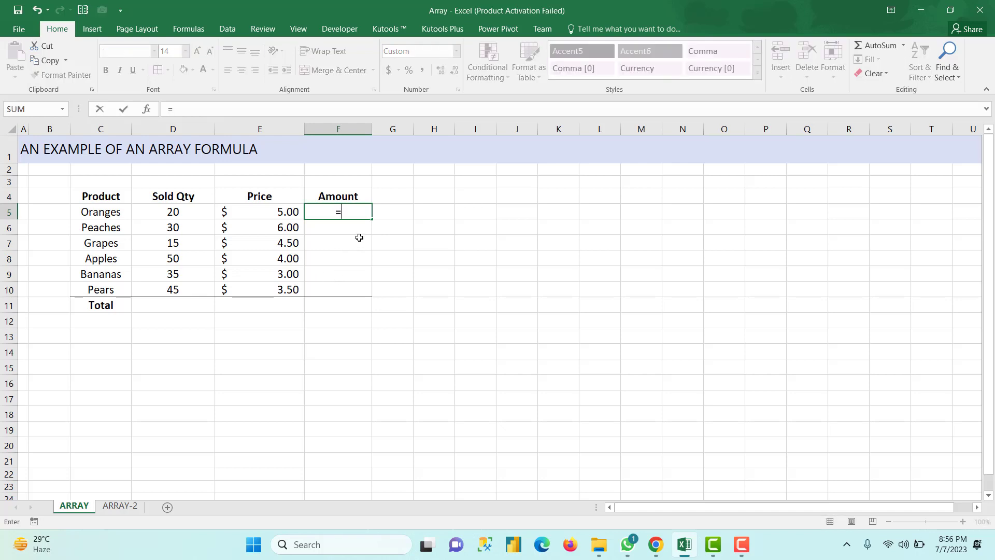
{"action": "left_click", "coordinate": [159, 213]}
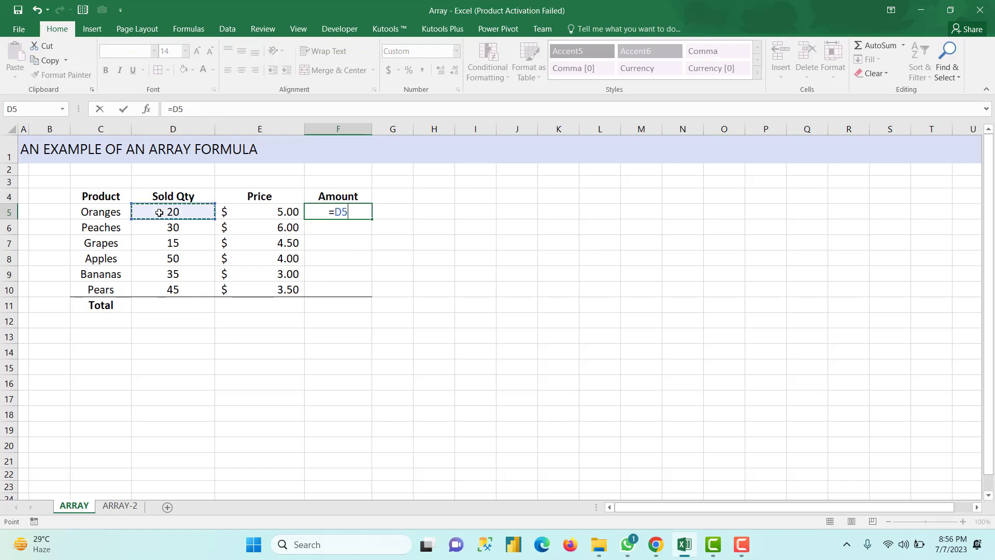
{"action": "type", "text": "*"}
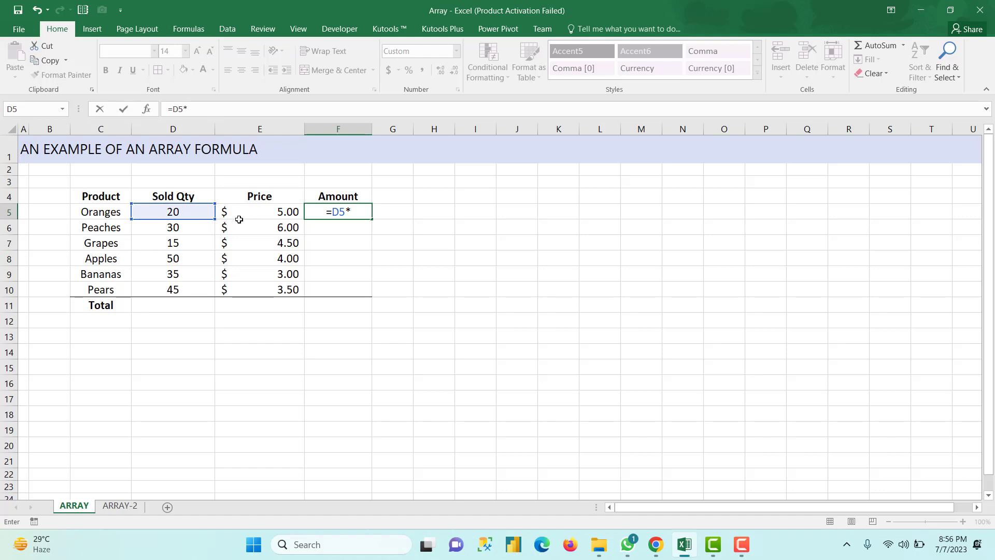
{"action": "left_click", "coordinate": [242, 211]}
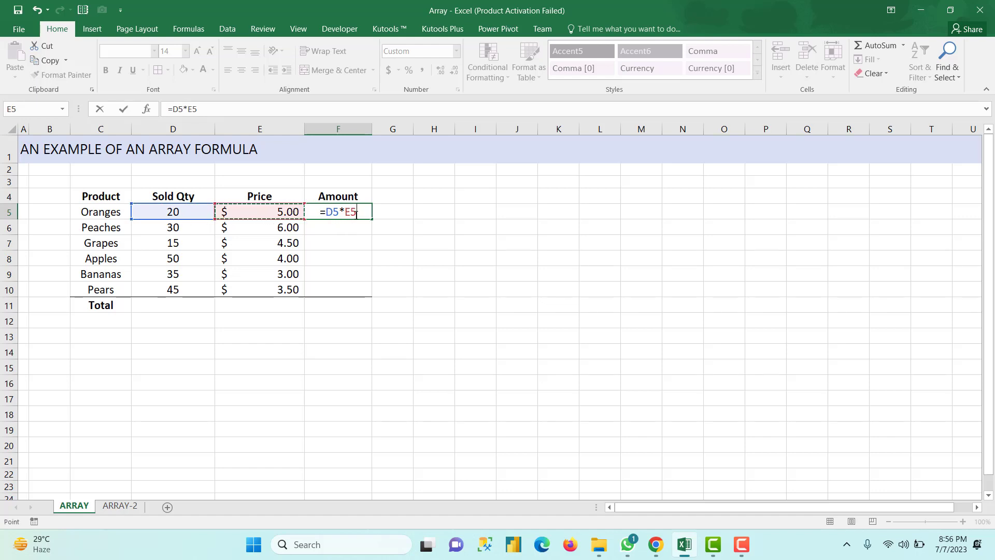
{"action": "key", "text": "Return"}
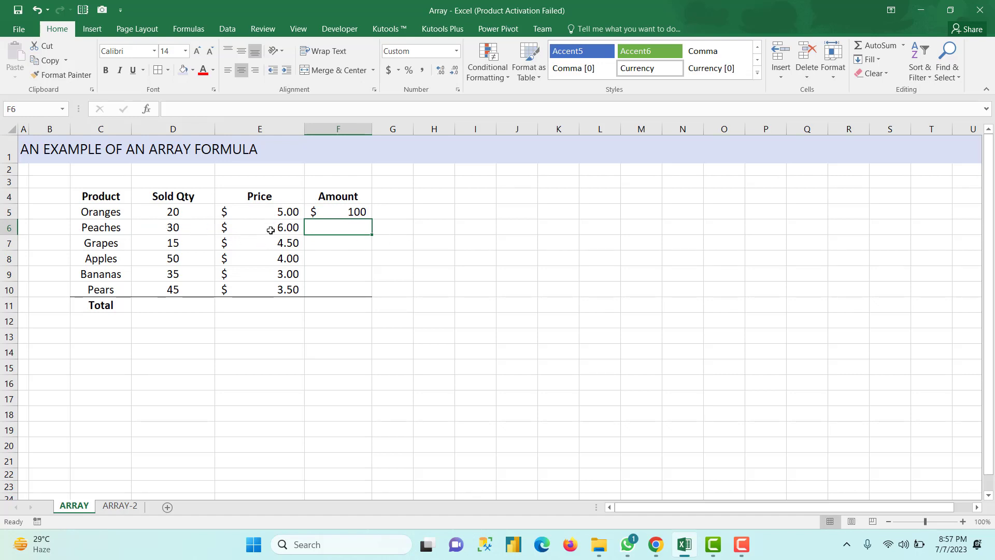
{"action": "left_click", "coordinate": [356, 213]}
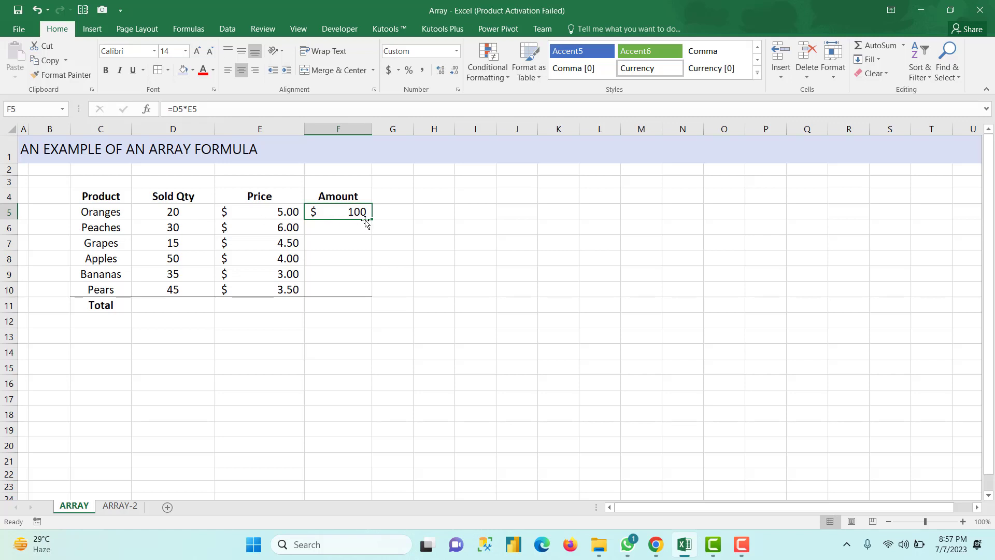
{"action": "left_click_drag", "start_coordinate": [373, 219], "coordinate": [372, 296]}
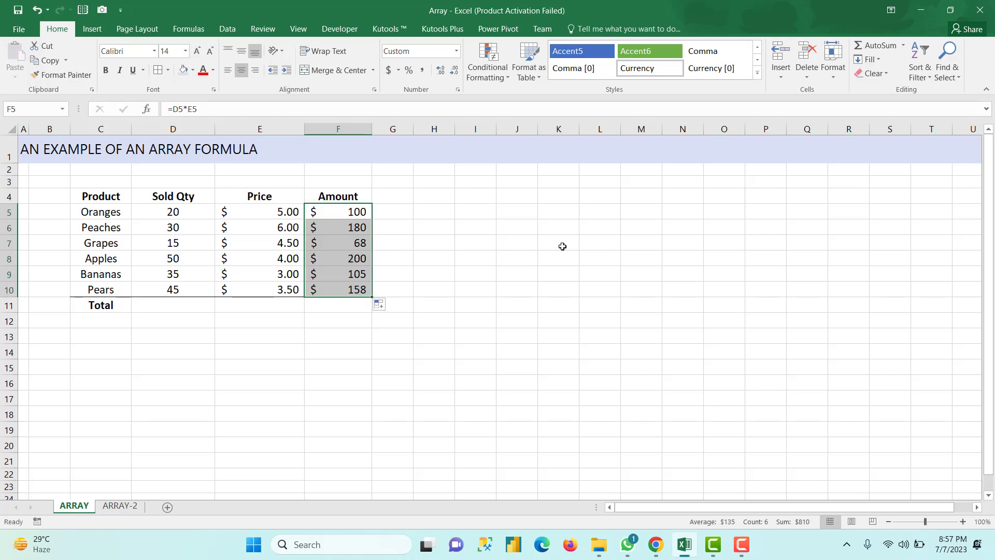
Check the formulas in F5 and F6, then delete the calculated amounts in F5:F10
{"action": "left_click", "coordinate": [564, 245]}
{"action": "left_click", "coordinate": [364, 212]}
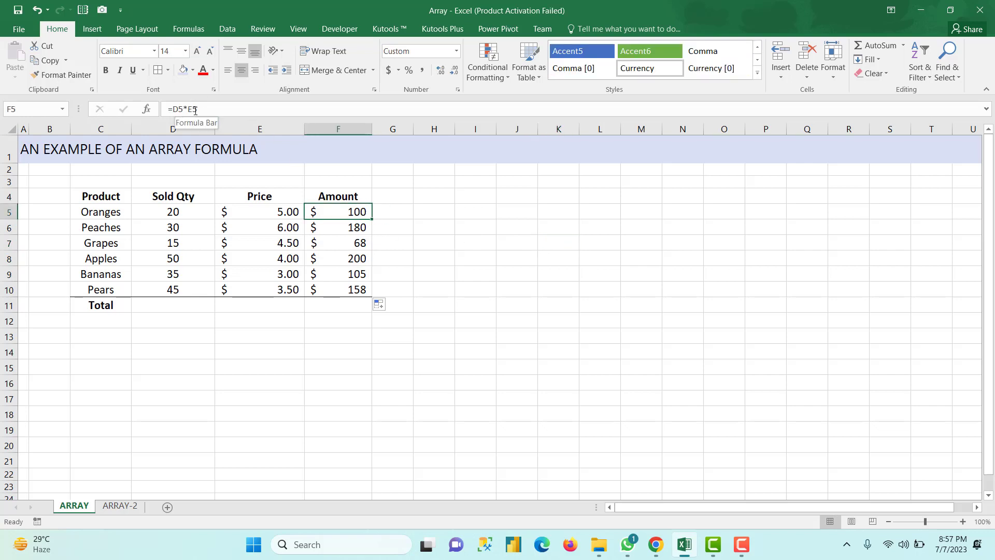
{"action": "left_click", "coordinate": [334, 226]}
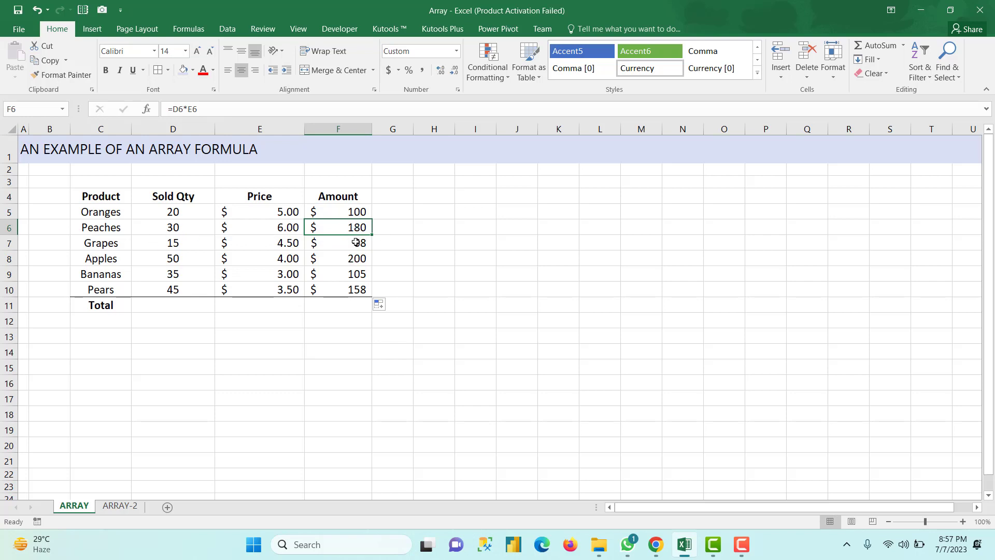
{"action": "left_click", "coordinate": [434, 226]}
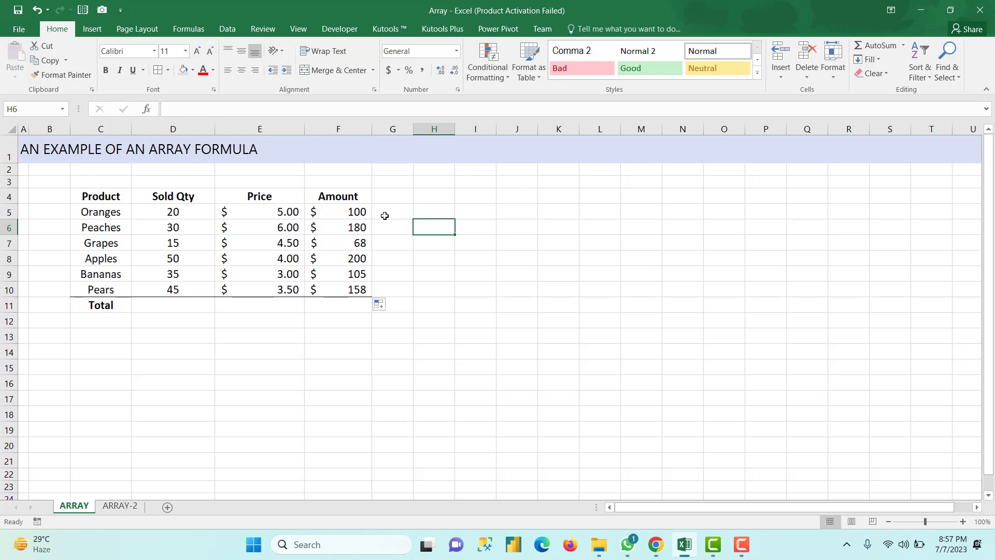
{"action": "left_click_drag", "start_coordinate": [360, 212], "coordinate": [361, 288]}
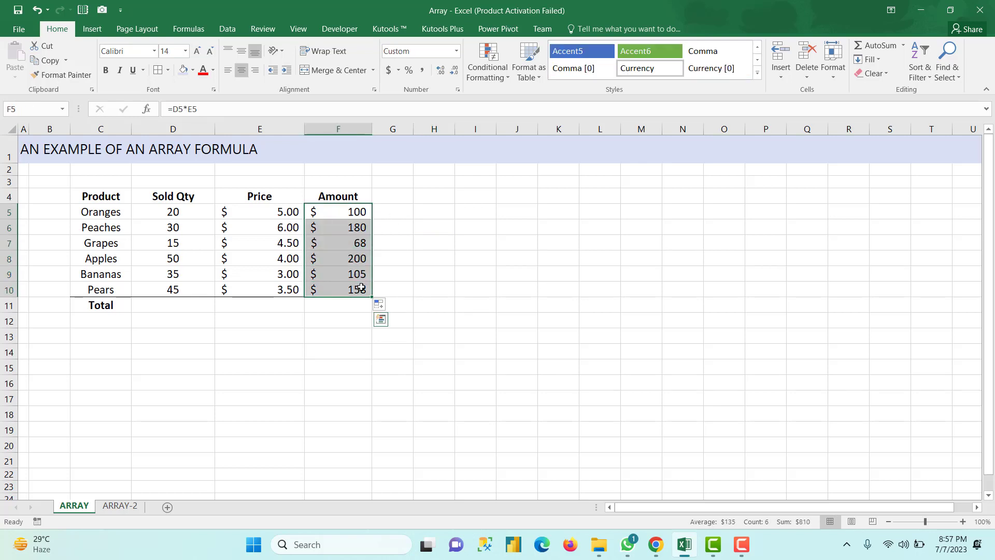
{"action": "key", "text": "Delete"}
{"action": "left_click", "coordinate": [434, 254]}
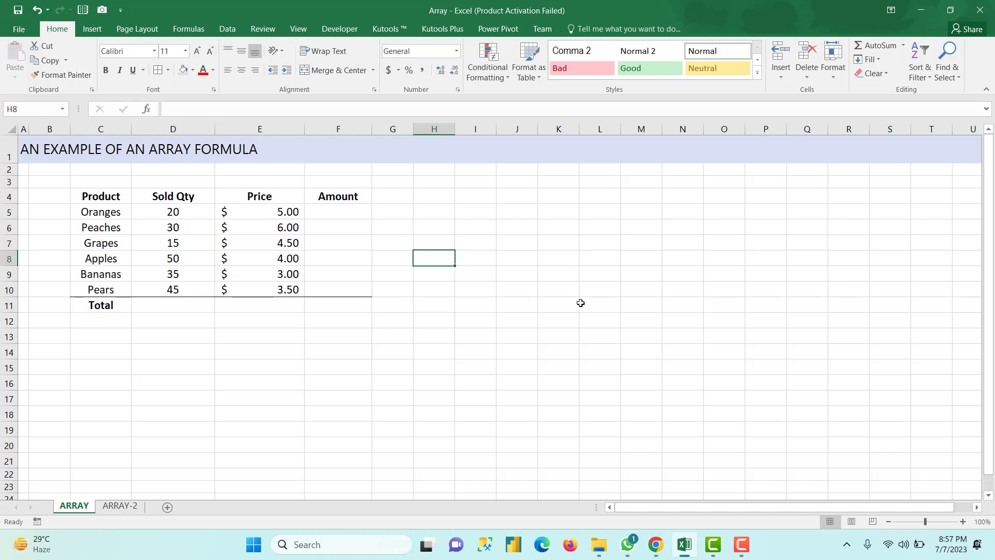
With F5:F10 selected, enter =D5:D10*E5:E10 as an ordinary formula, showing only $100 in F5
{"action": "left_click", "coordinate": [340, 213]}
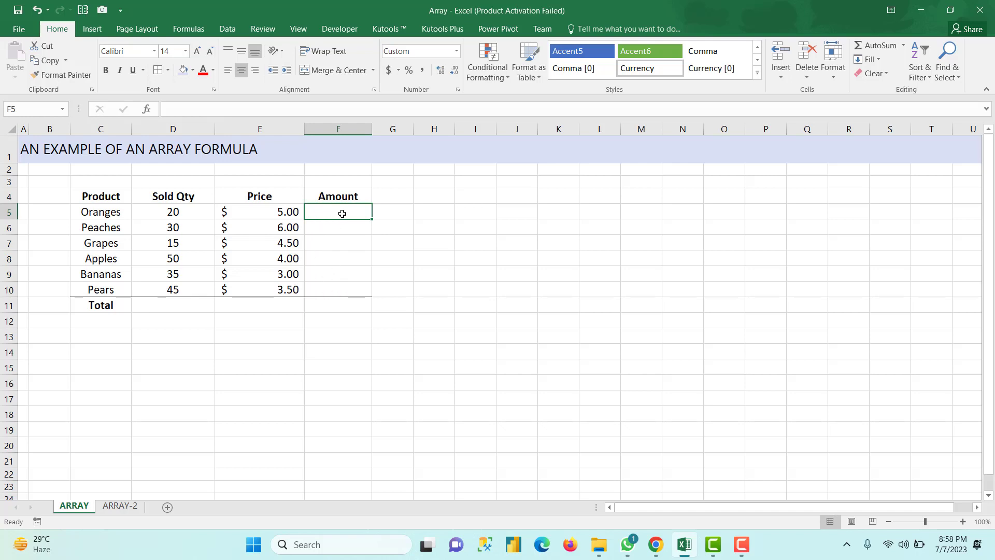
{"action": "left_click_drag", "start_coordinate": [342, 212], "coordinate": [341, 291]}
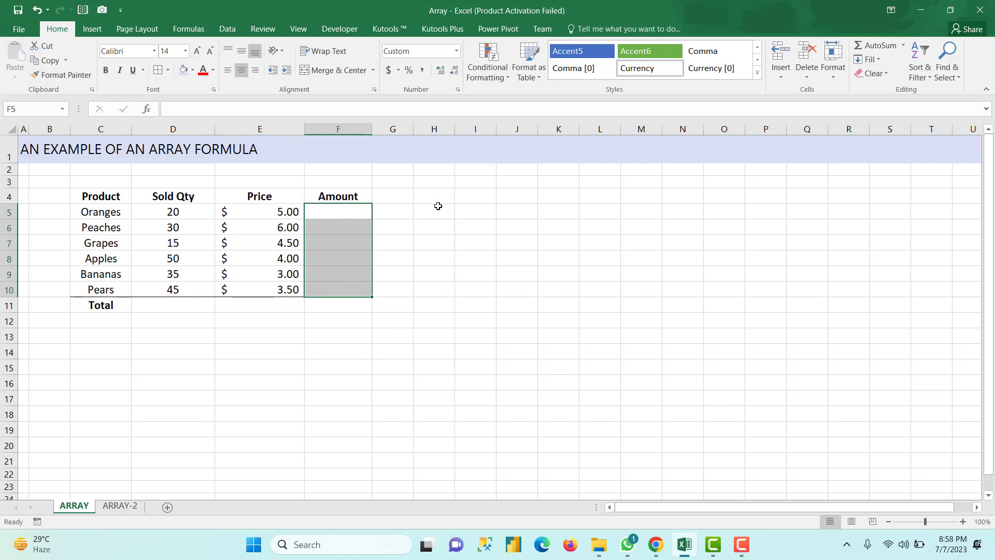
{"action": "type", "text": "="}
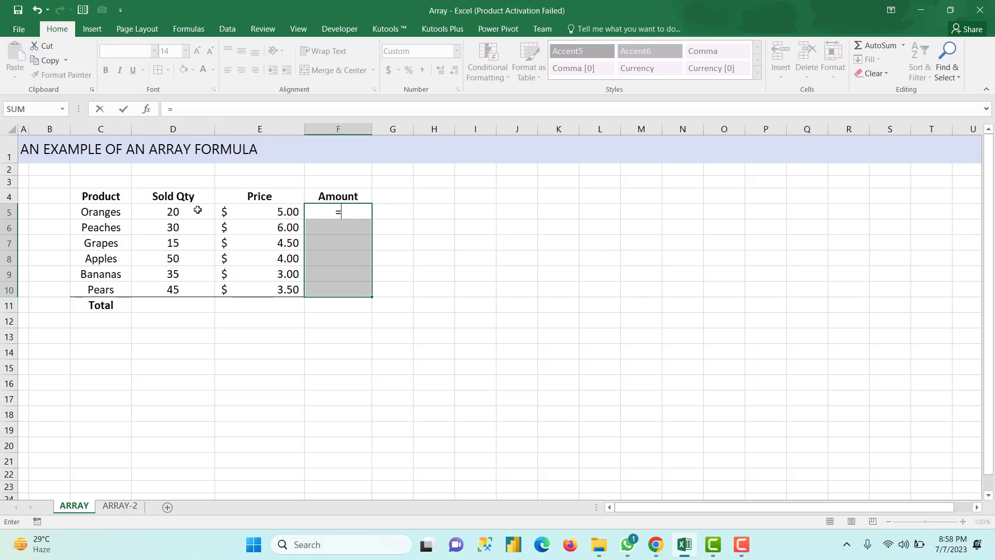
{"action": "left_click_drag", "start_coordinate": [197, 210], "coordinate": [192, 289]}
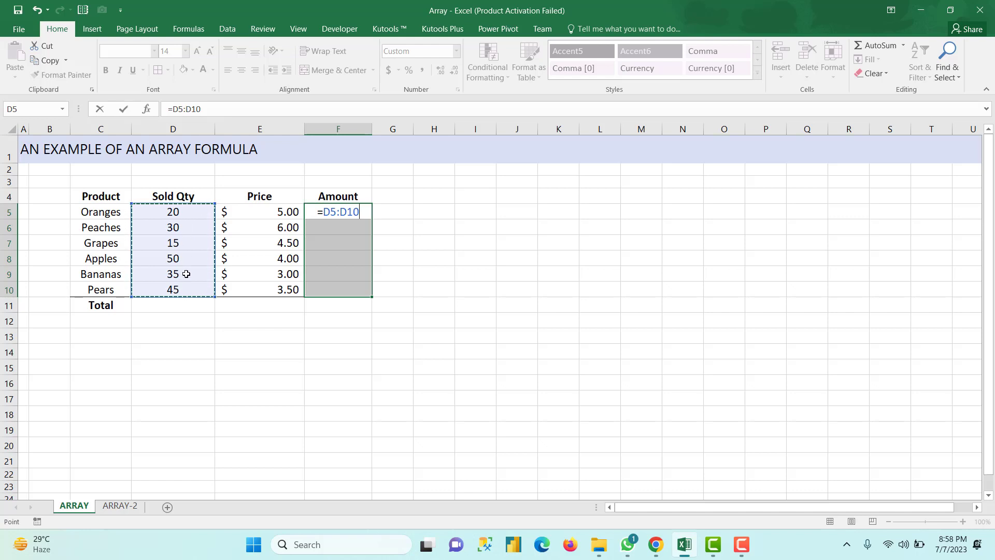
{"action": "type", "text": "*"}
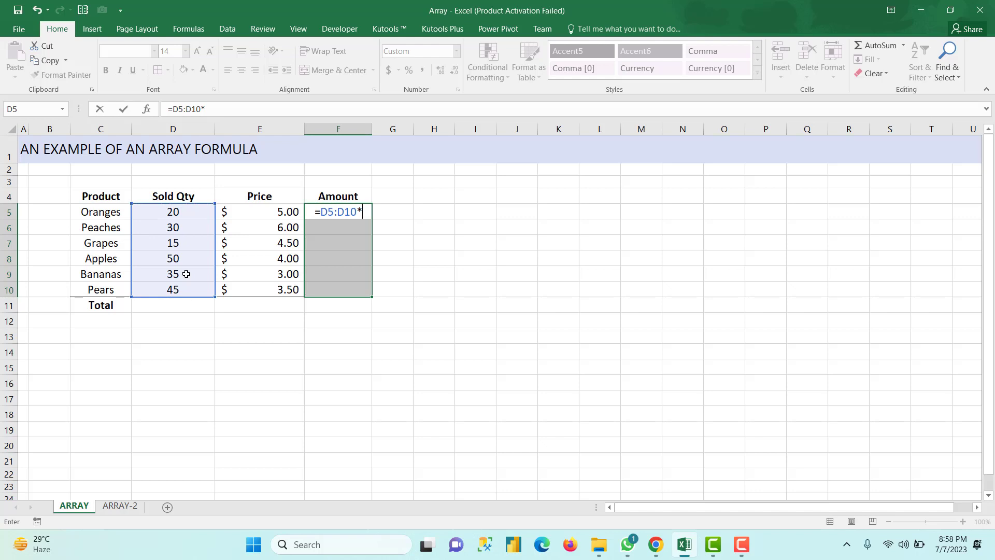
{"action": "left_click_drag", "start_coordinate": [266, 208], "coordinate": [265, 289]}
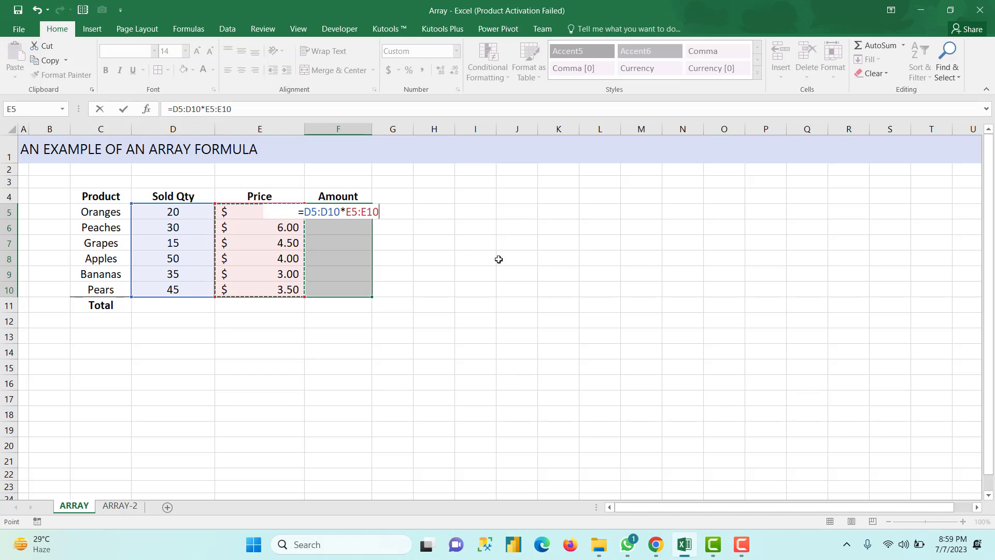
{"action": "key", "text": "Return"}
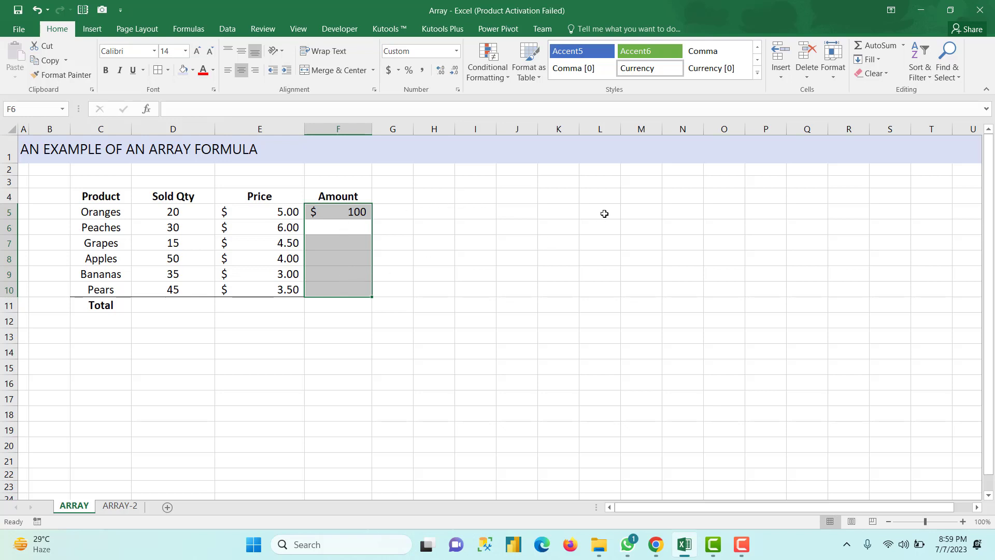
Undo the single-cell entry and re-enter =D5:D10*E5:E10 in F5:F10 as an array formula
{"action": "key", "text": "ctrl+z"}
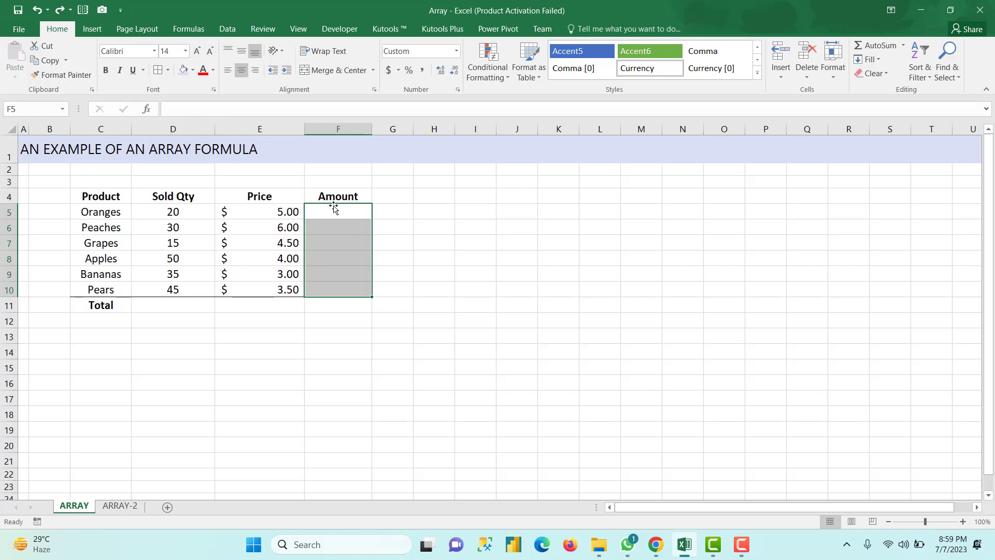
{"action": "type", "text": "="}
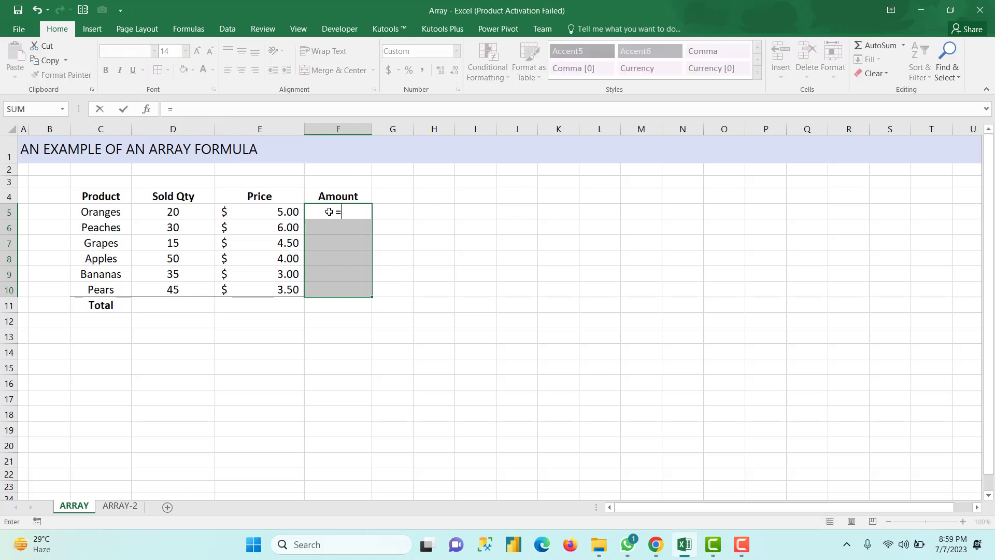
{"action": "left_click", "coordinate": [186, 215]}
{"action": "left_click_drag", "start_coordinate": [186, 215], "coordinate": [181, 287]}
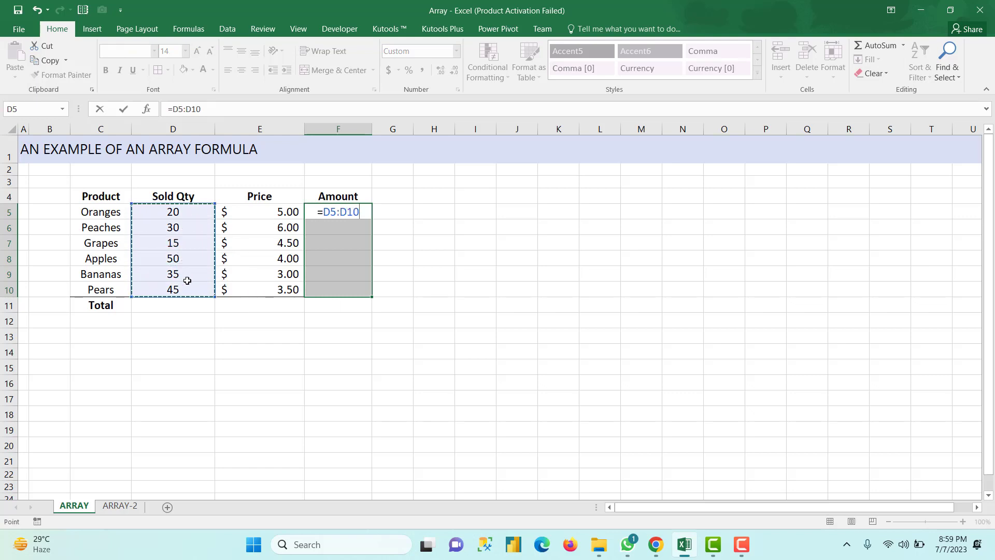
{"action": "type", "text": "*"}
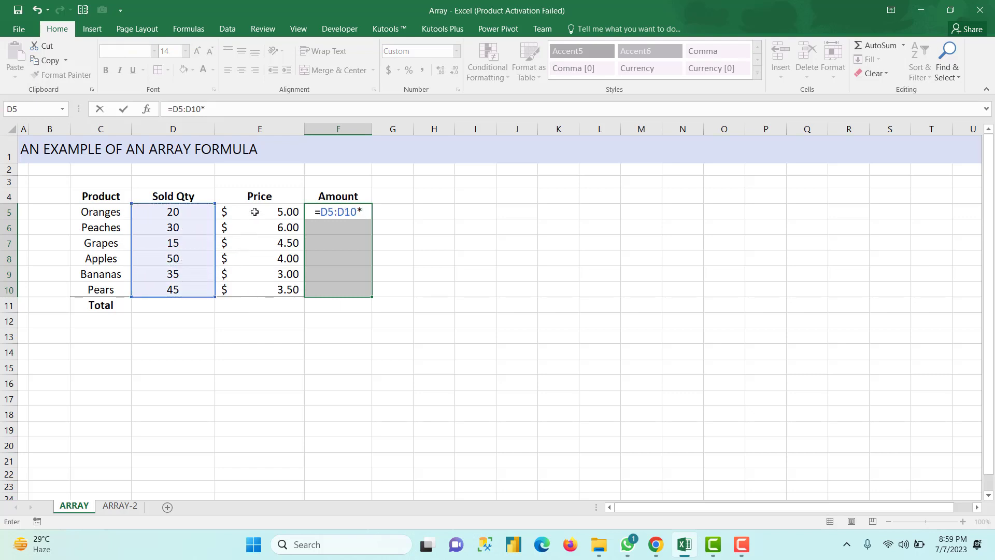
{"action": "left_click_drag", "start_coordinate": [254, 211], "coordinate": [251, 286]}
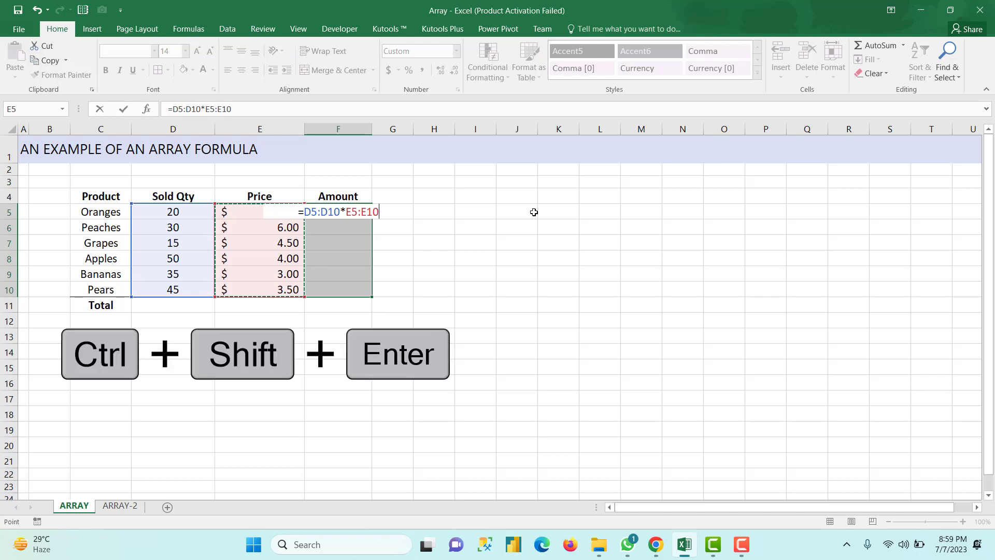
{"action": "key", "text": "ctrl+shift+Return"}
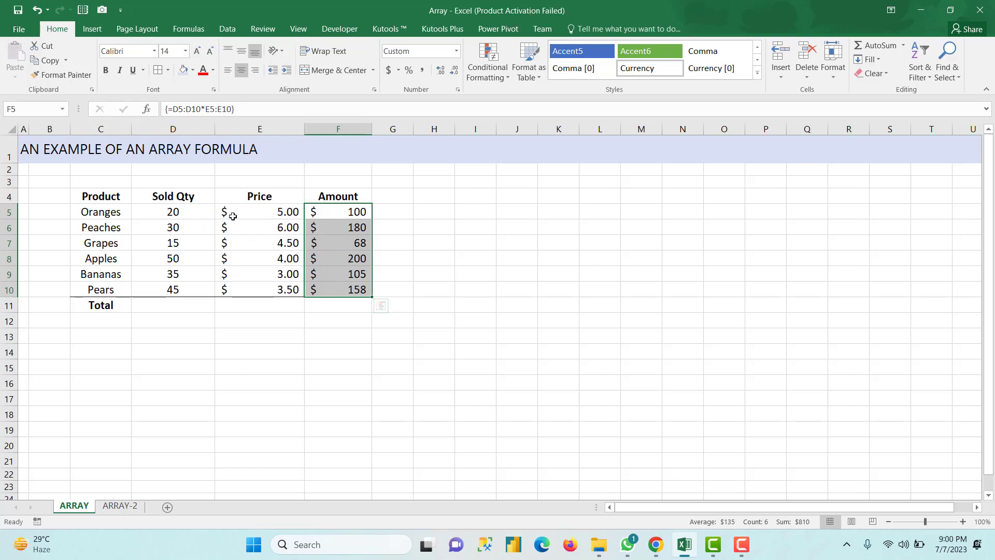
{"action": "left_click", "coordinate": [348, 216]}
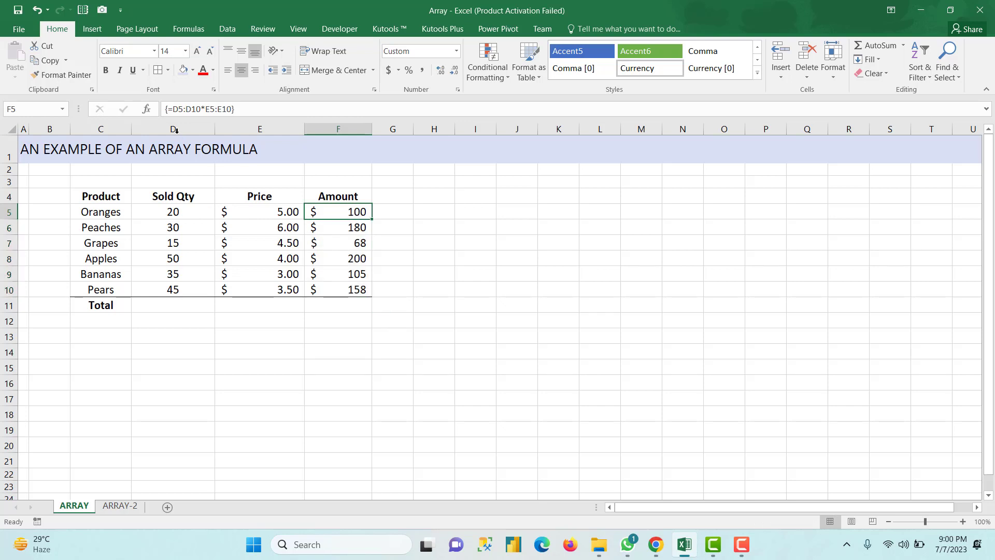
{"action": "double_click", "coordinate": [320, 211]}
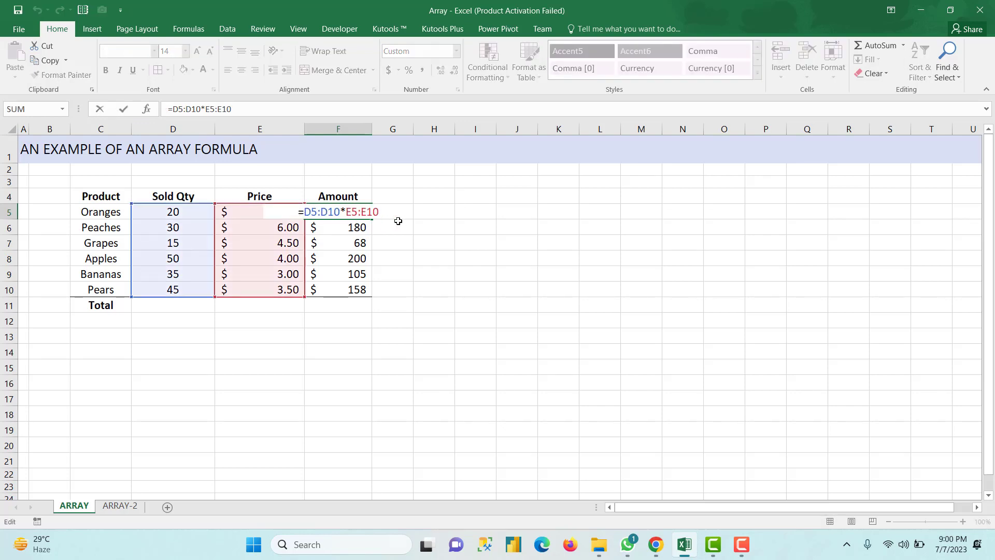
{"action": "key", "text": "ctrl+shift+Return"}
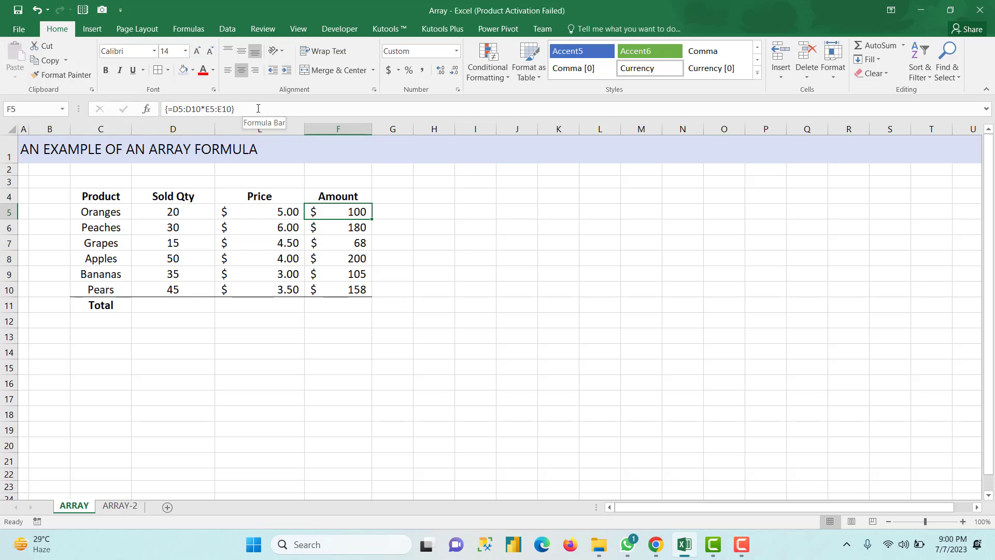
{"action": "left_click", "coordinate": [346, 230]}
{"action": "left_click", "coordinate": [350, 245]}
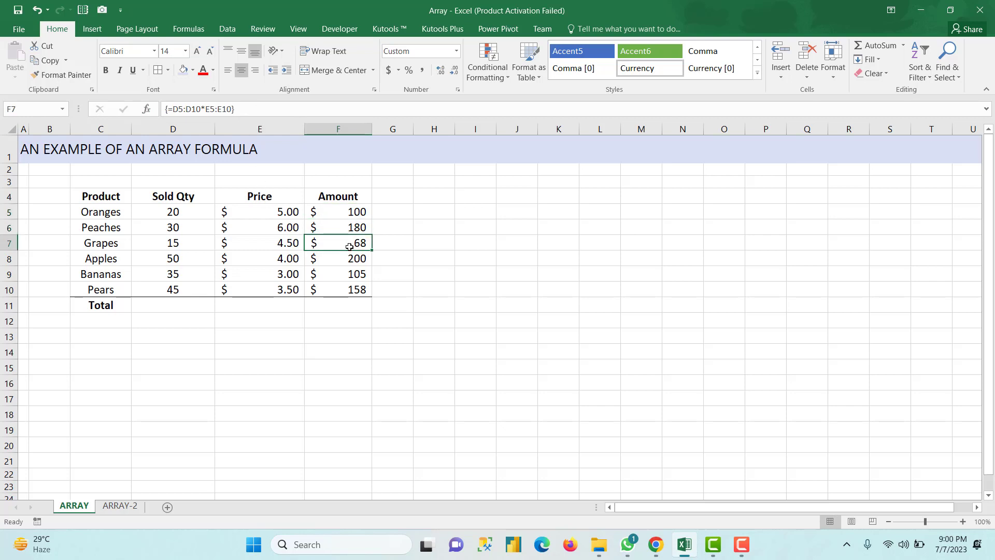
{"action": "left_click", "coordinate": [350, 259]}
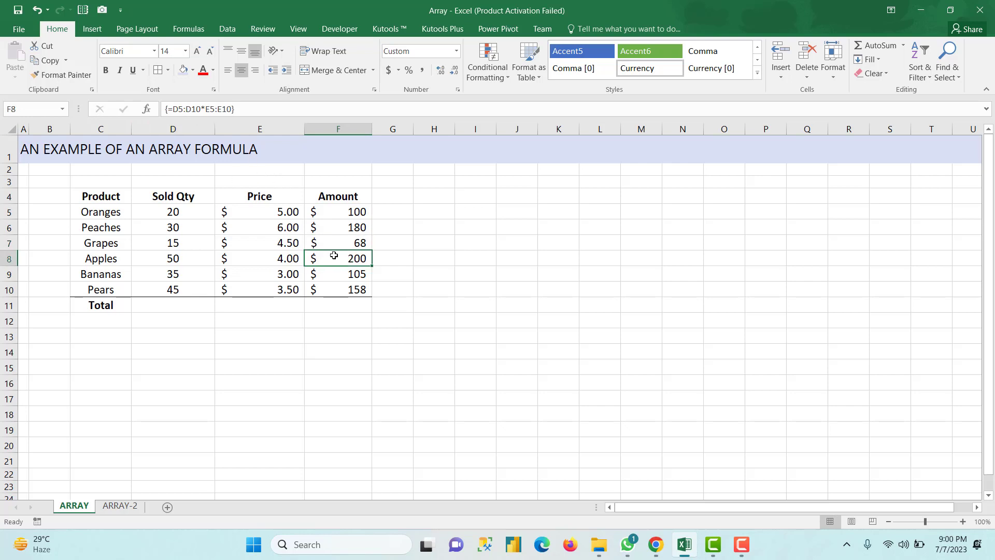
{"action": "left_click", "coordinate": [340, 226]}
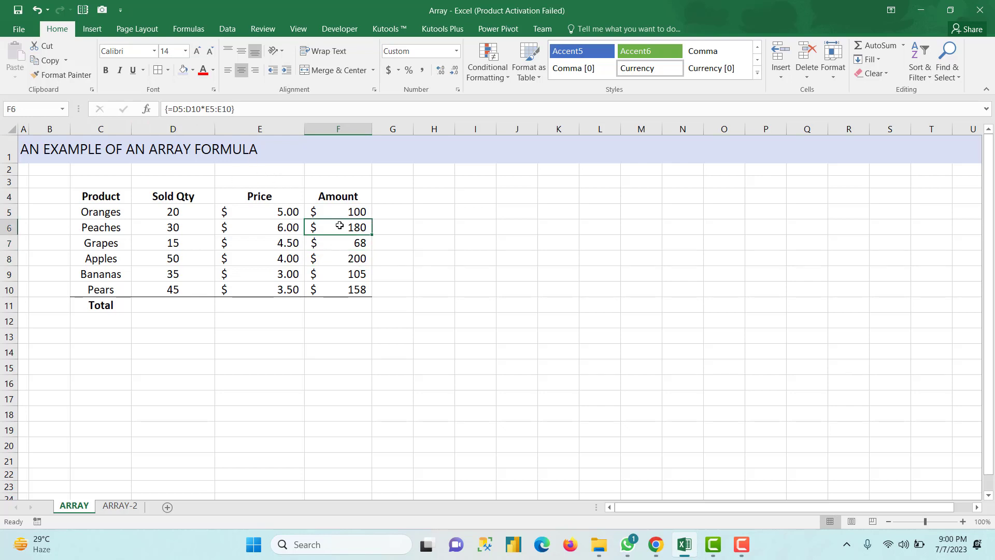
{"action": "left_click", "coordinate": [340, 213]}
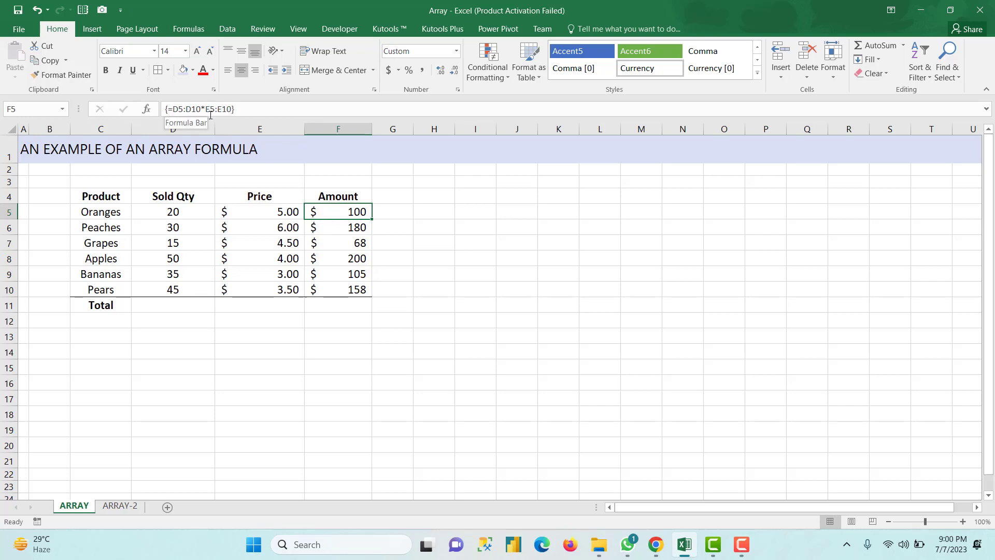
{"action": "left_click", "coordinate": [335, 228]}
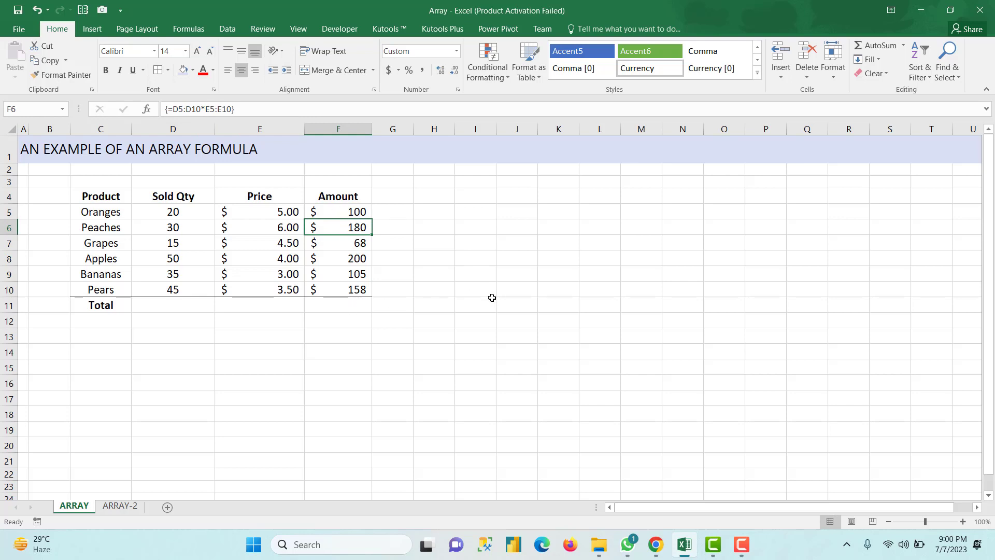
{"action": "left_click", "coordinate": [468, 243]}
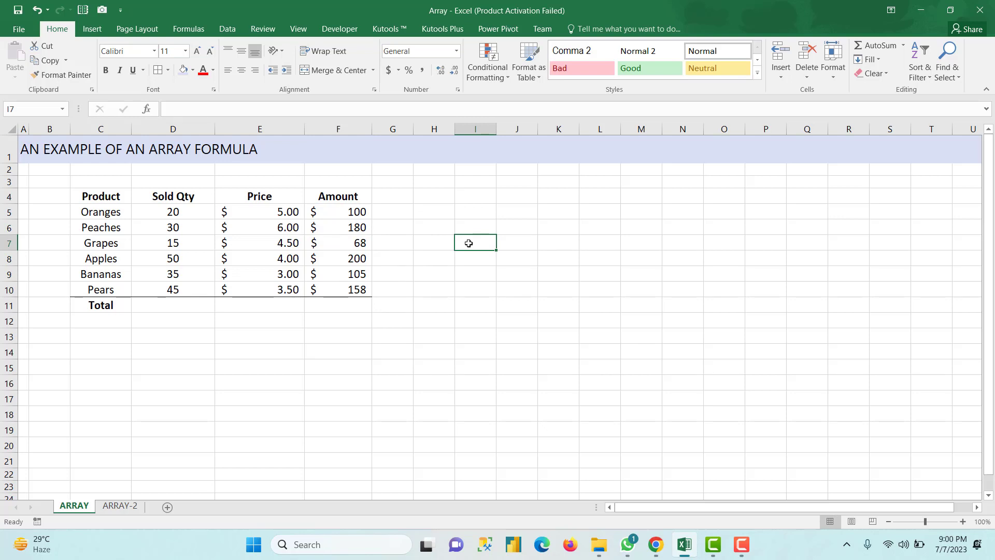
Undo the array formula in F5:F10 and start a fresh '=' formula in F5
{"action": "left_click", "coordinate": [335, 217]}
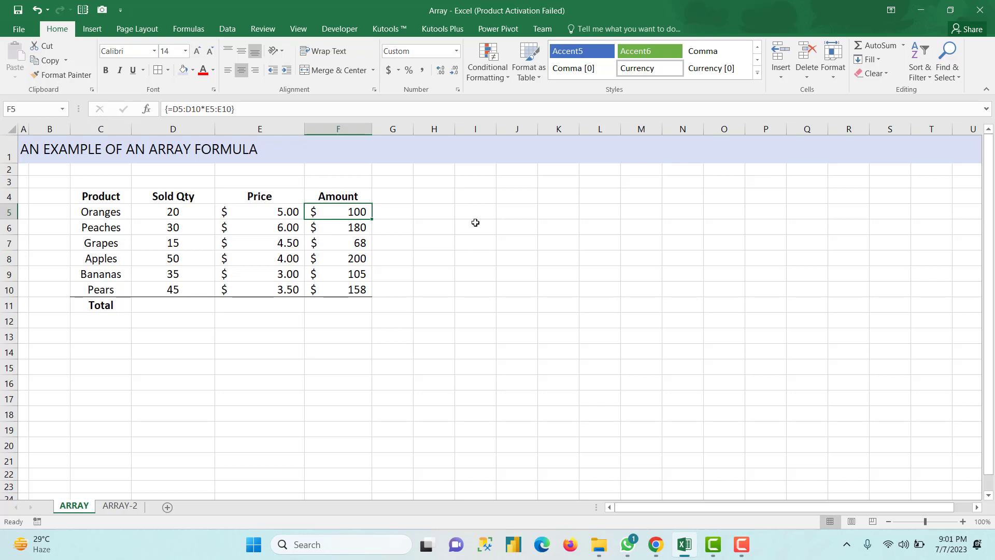
{"action": "key", "text": "ctrl+z"}
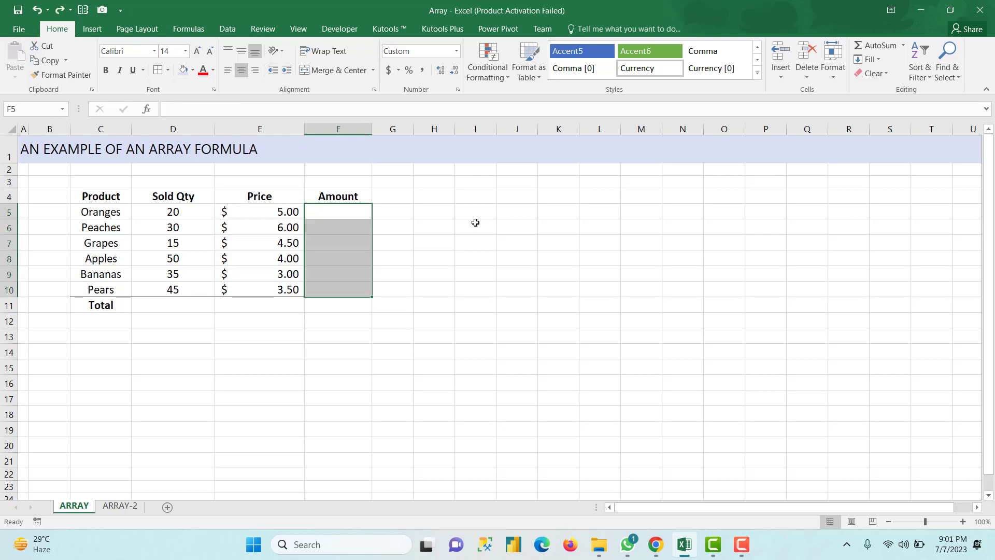
{"action": "type", "text": "="}
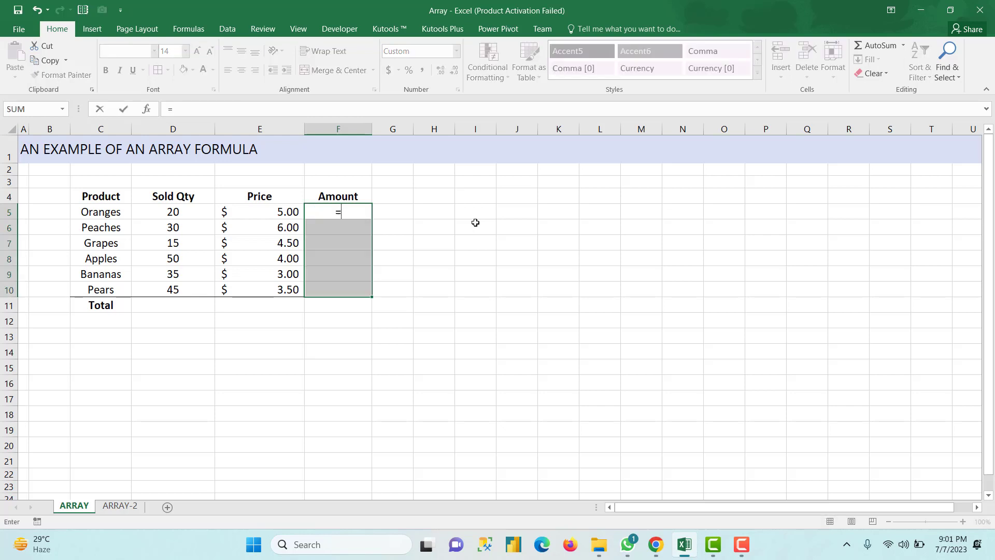
Enter the array formula =D5:D10*E5:E8 across F5:F10, producing #N/A for Bananas and Pears
{"action": "left_click", "coordinate": [161, 214]}
{"action": "left_click_drag", "start_coordinate": [161, 213], "coordinate": [164, 289]}
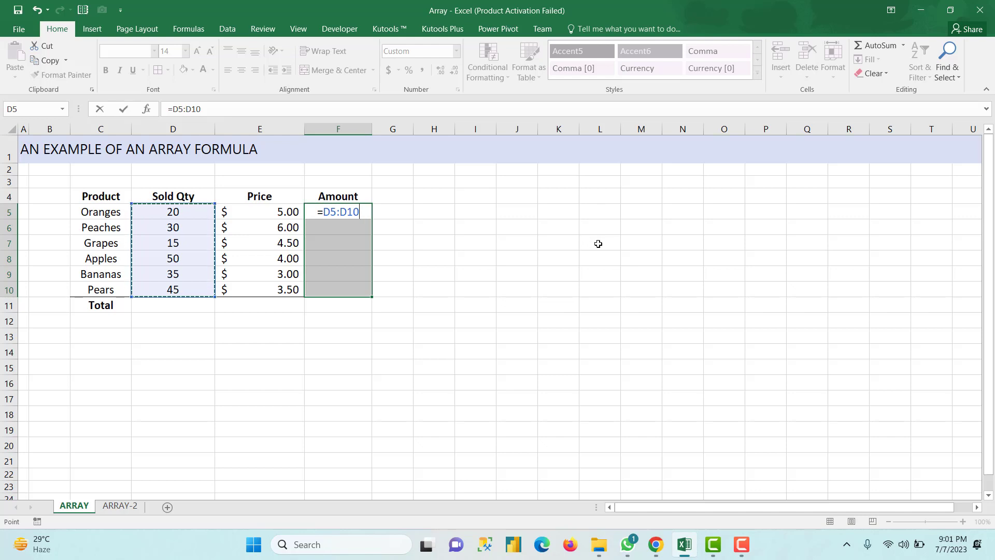
{"action": "type", "text": "*"}
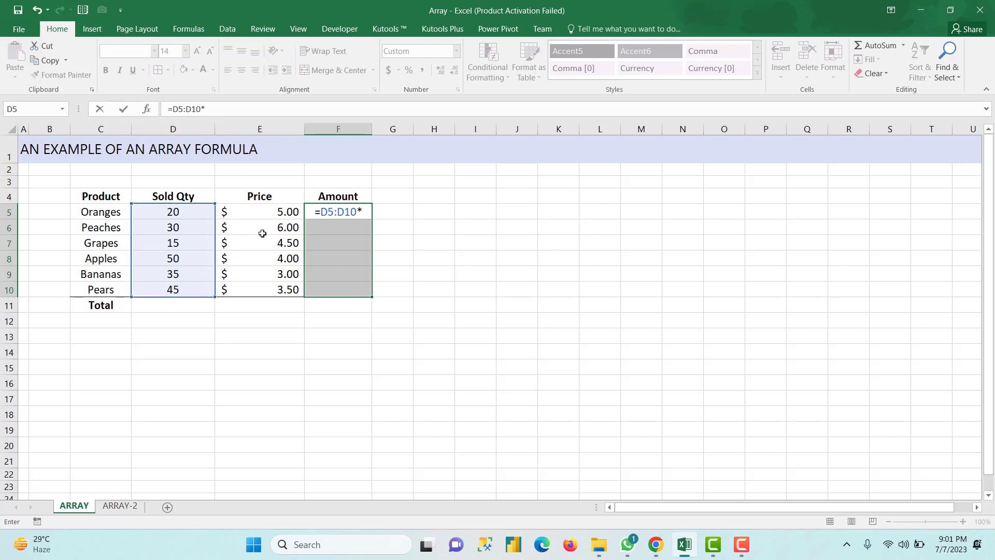
{"action": "left_click", "coordinate": [261, 210]}
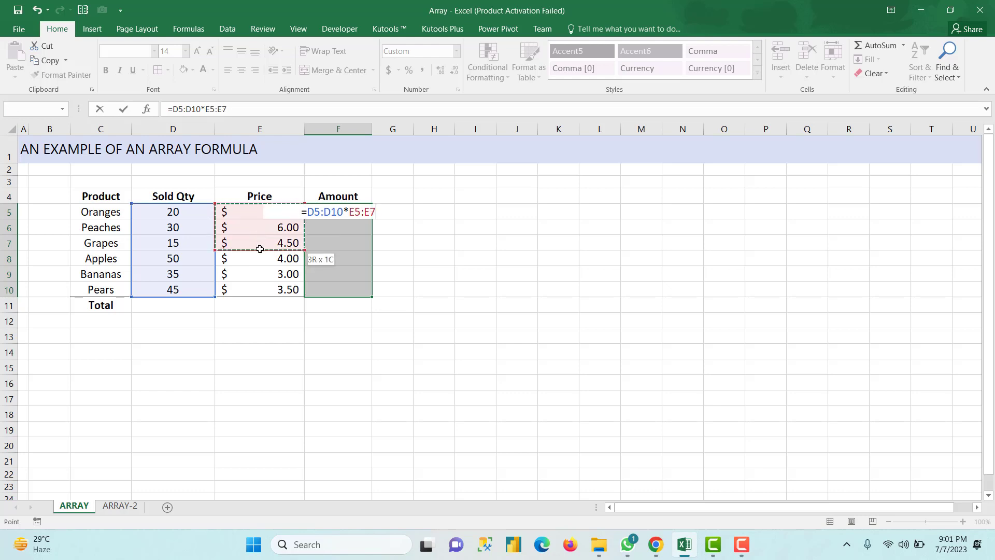
{"action": "left_click_drag", "start_coordinate": [260, 212], "coordinate": [259, 259]}
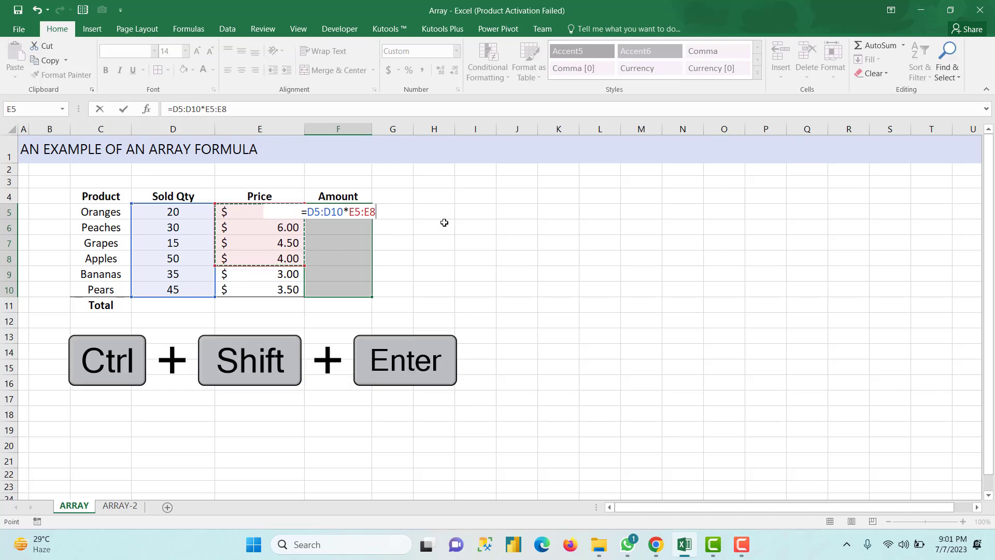
{"action": "key", "text": "ctrl+shift+Return"}
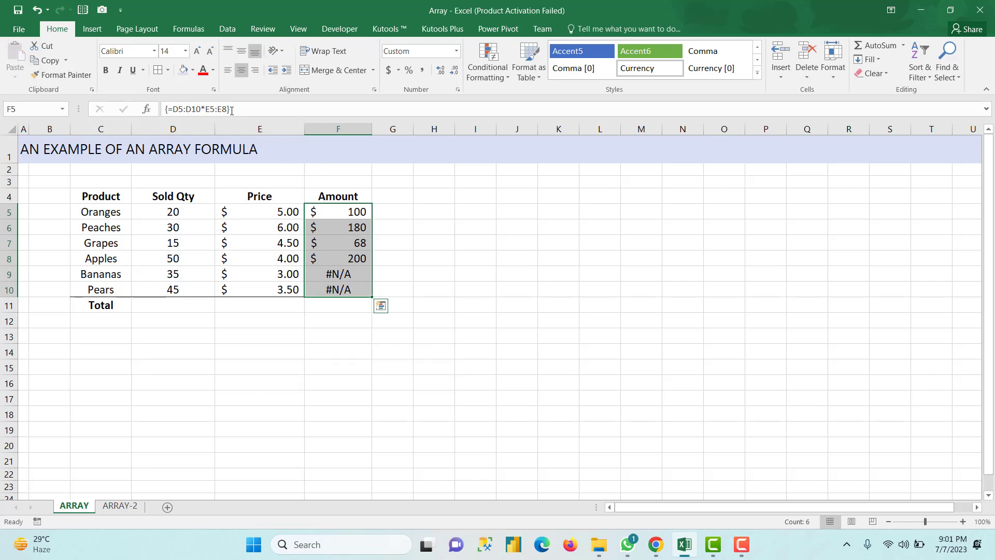
{"action": "left_click", "coordinate": [177, 109]}
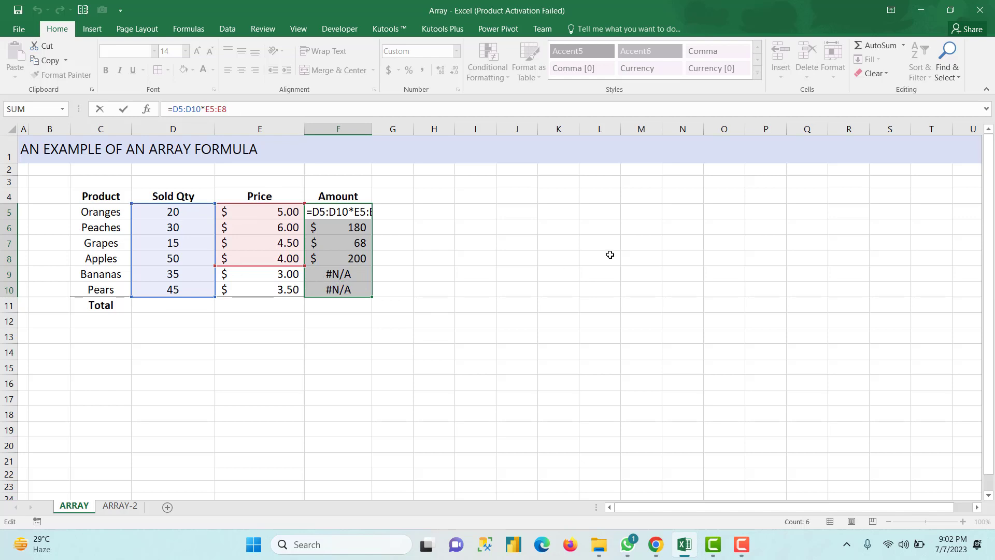
Try editing part of the array, dismiss the warning, and delete the array from F5:F10
{"action": "key", "text": "End"}
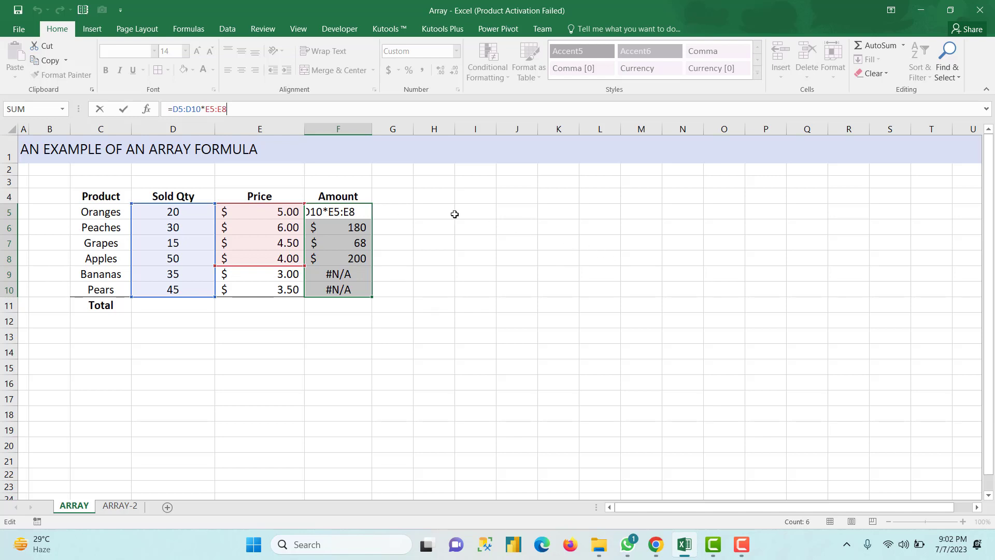
{"action": "key", "text": "Return"}
{"action": "left_click", "coordinate": [524, 306]}
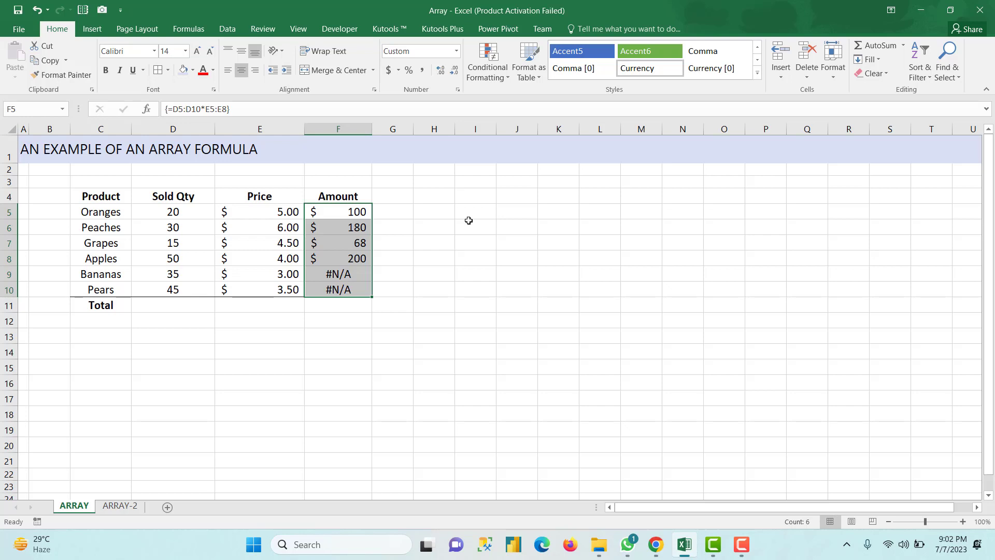
{"action": "key", "text": "Delete"}
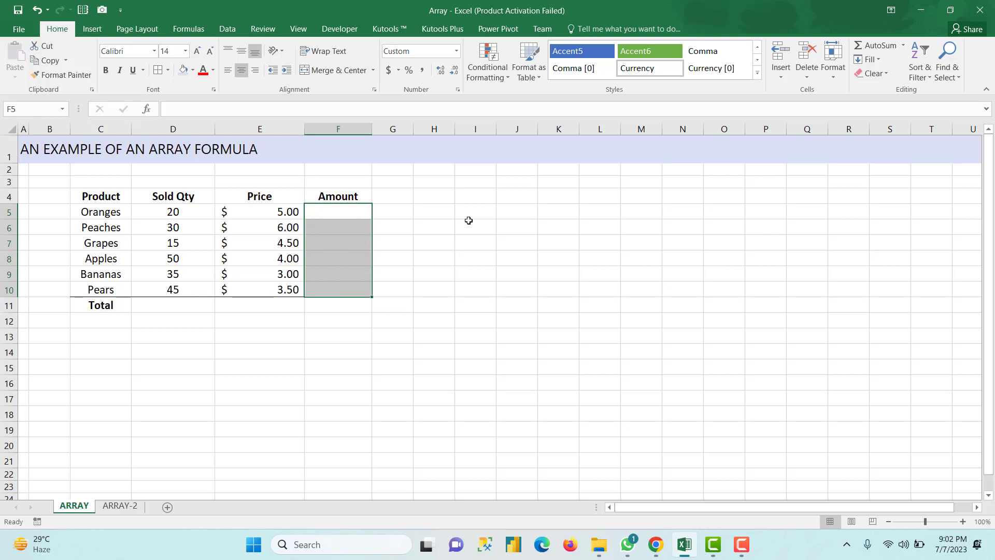
Enter =D5*E5 in F5 and fill it to F10, giving amounts 100, 180, 68, 200, 105, 158
{"action": "left_click", "coordinate": [337, 310]}
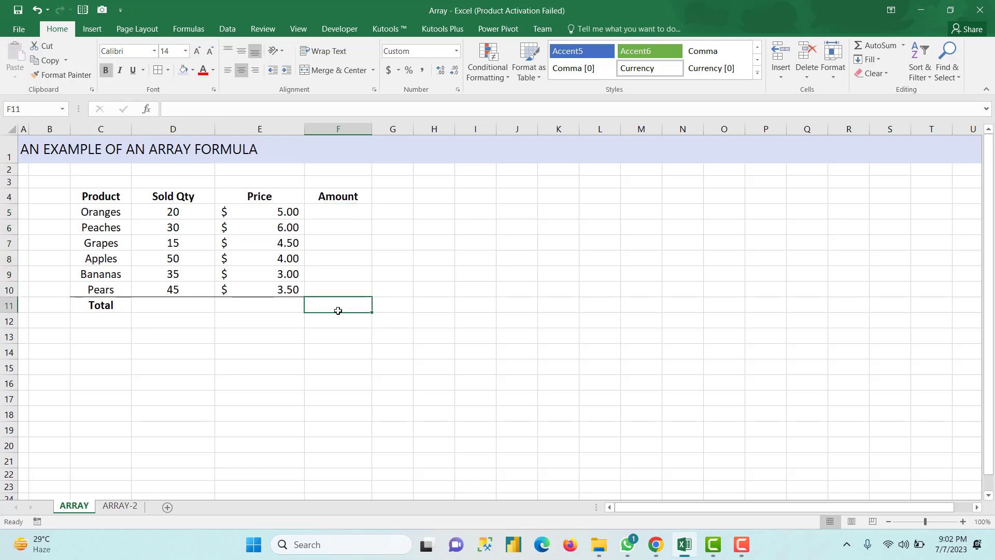
{"action": "left_click", "coordinate": [171, 212]}
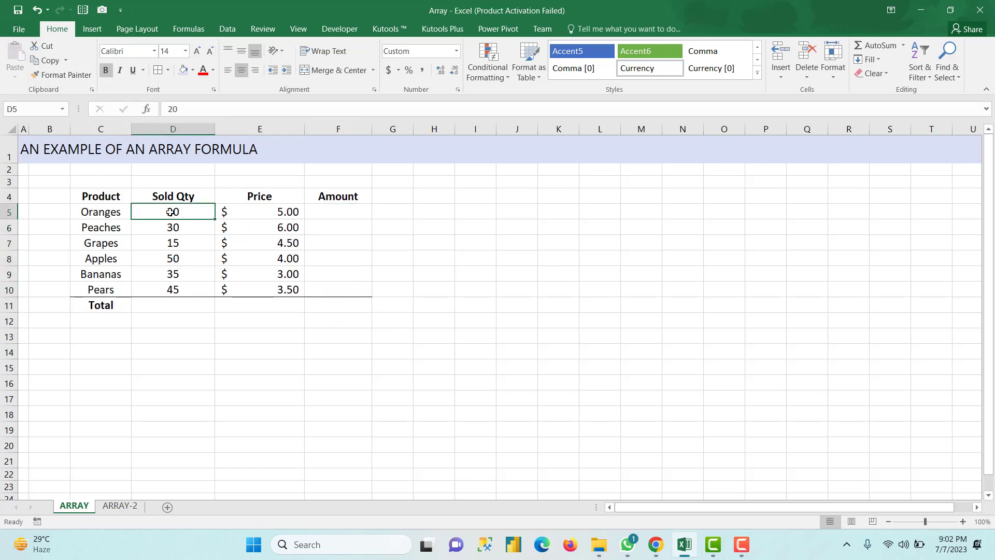
{"action": "left_click", "coordinate": [255, 211]}
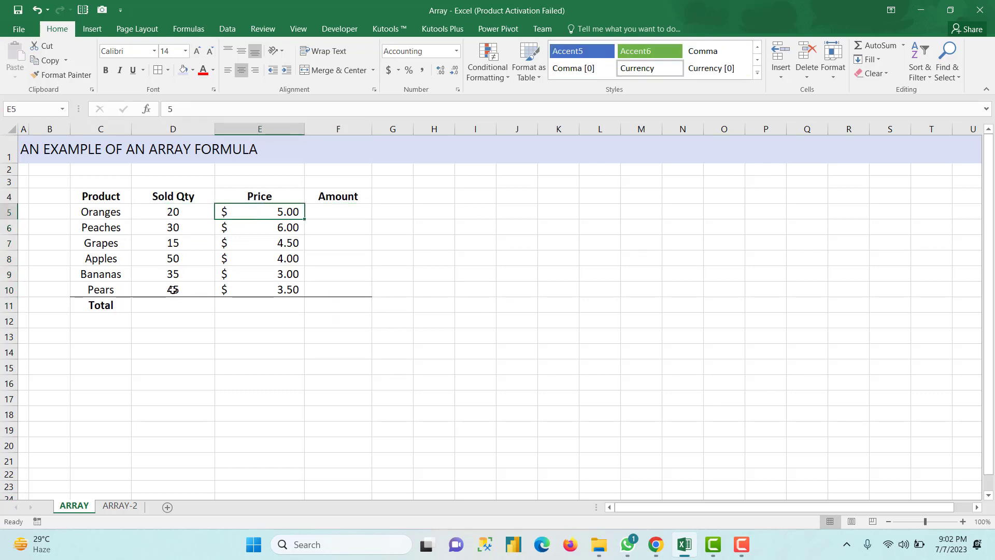
{"action": "left_click", "coordinate": [324, 310]}
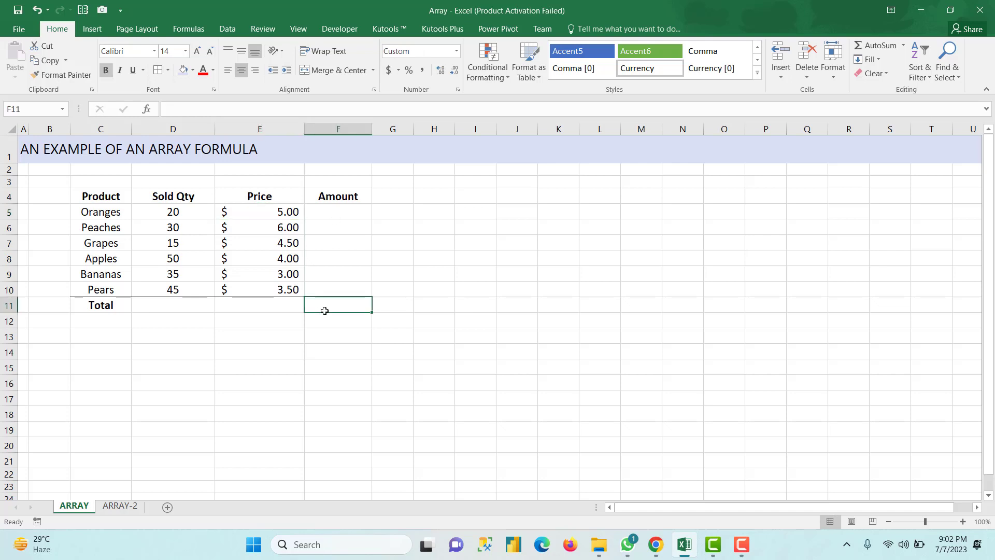
{"action": "left_click", "coordinate": [329, 216]}
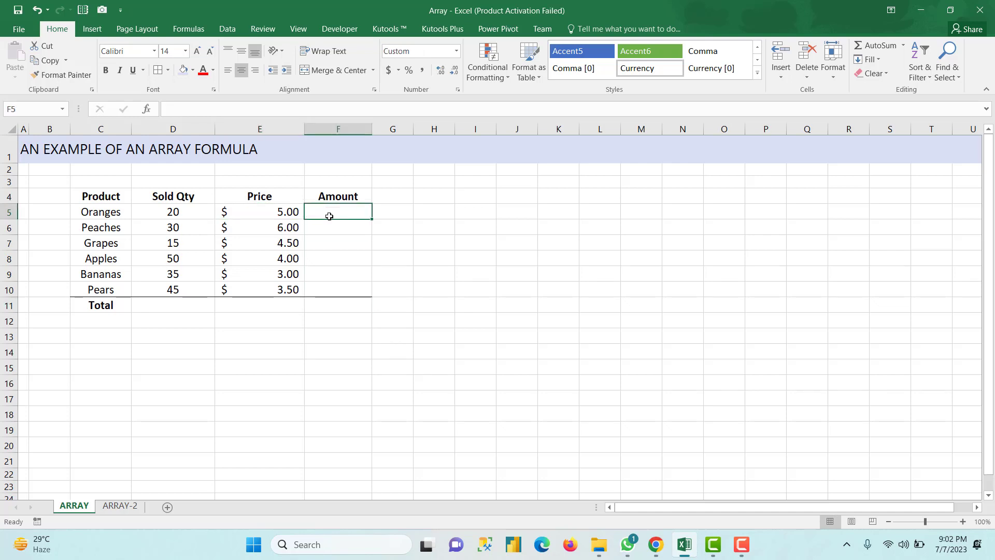
{"action": "type", "text": "="}
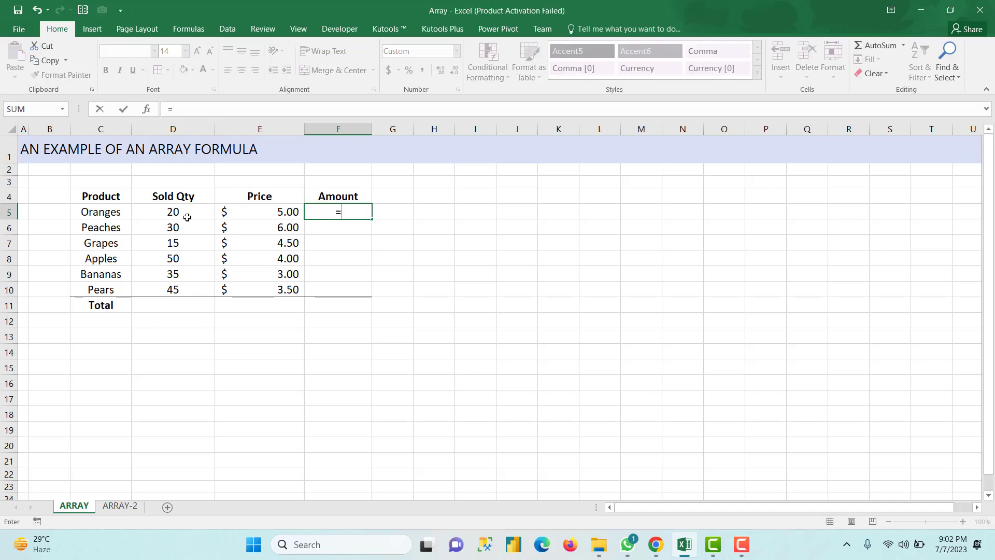
{"action": "left_click", "coordinate": [187, 217]}
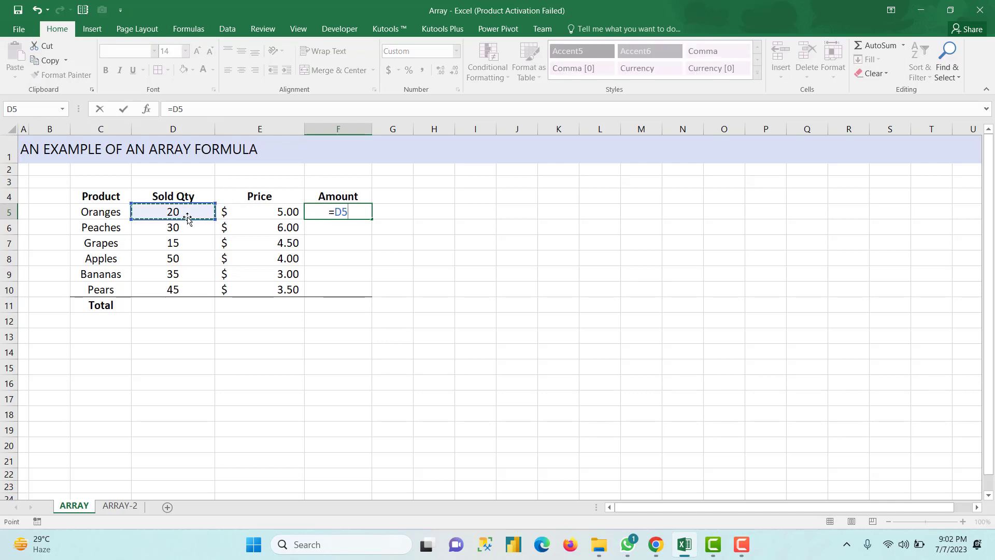
{"action": "type", "text": "*"}
{"action": "left_click", "coordinate": [240, 213]}
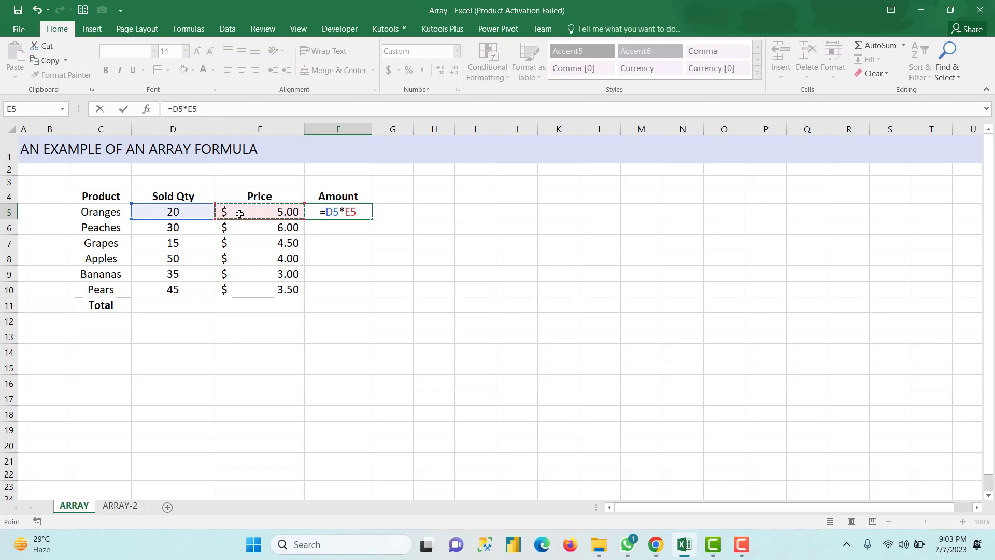
{"action": "key", "text": "Return"}
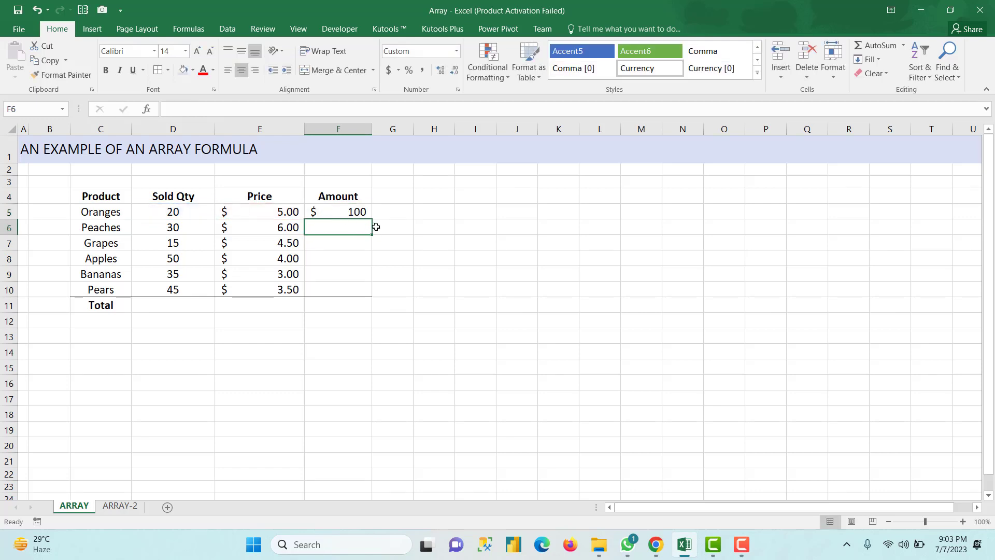
{"action": "left_click", "coordinate": [365, 214]}
{"action": "left_click_drag", "start_coordinate": [371, 219], "coordinate": [364, 293]}
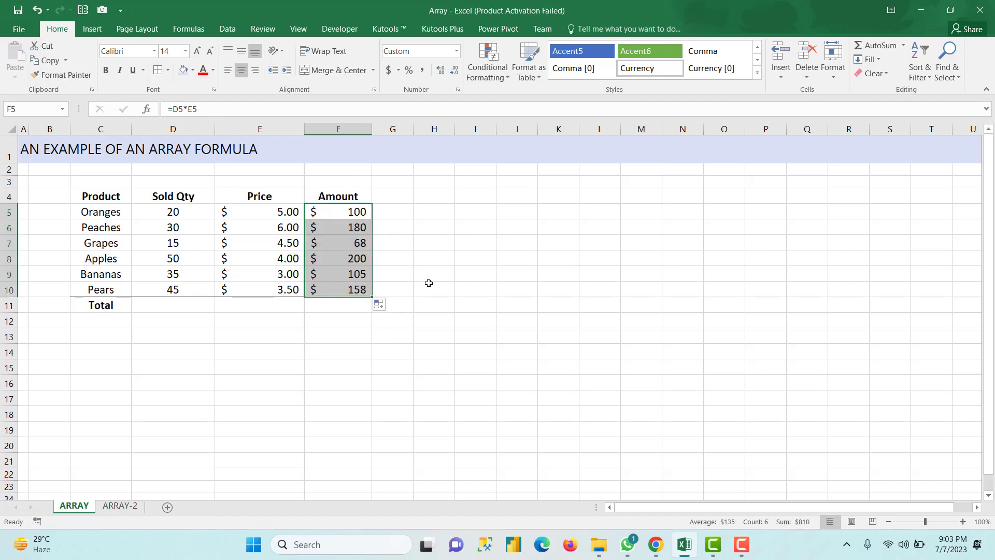
AutoSum the amounts into the Total cell F11, giving $810
{"action": "left_click", "coordinate": [885, 46]}
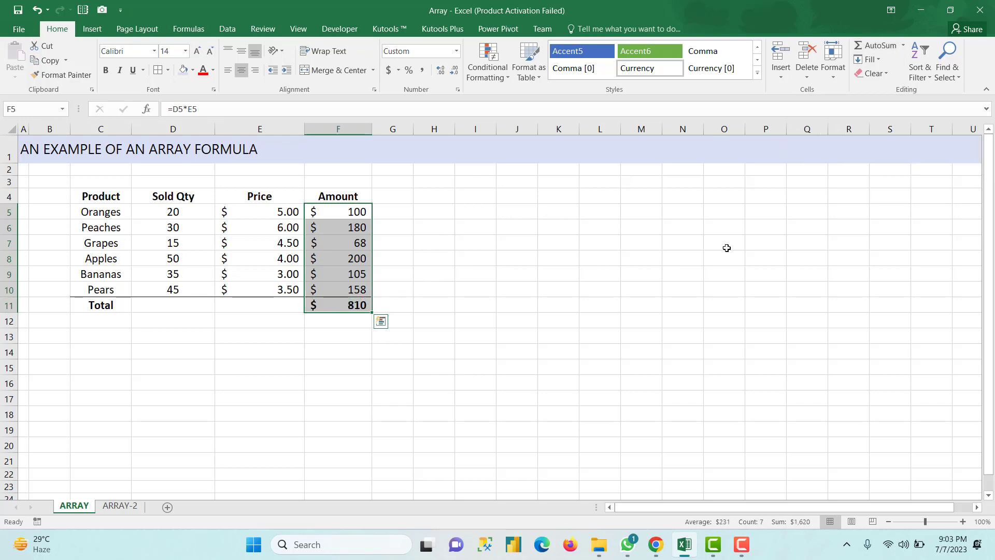
{"action": "left_click", "coordinate": [710, 253]}
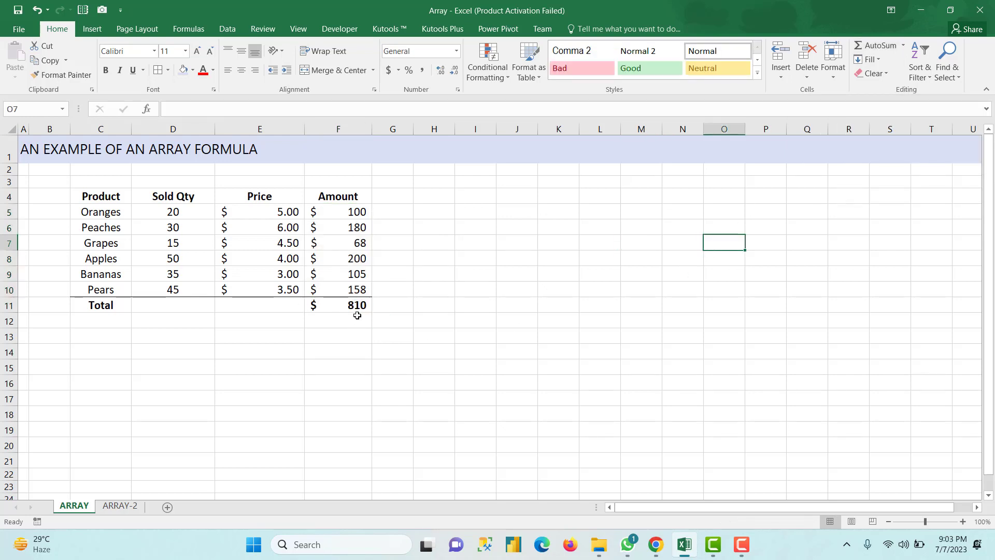
{"action": "left_click_drag", "start_coordinate": [343, 211], "coordinate": [344, 290]}
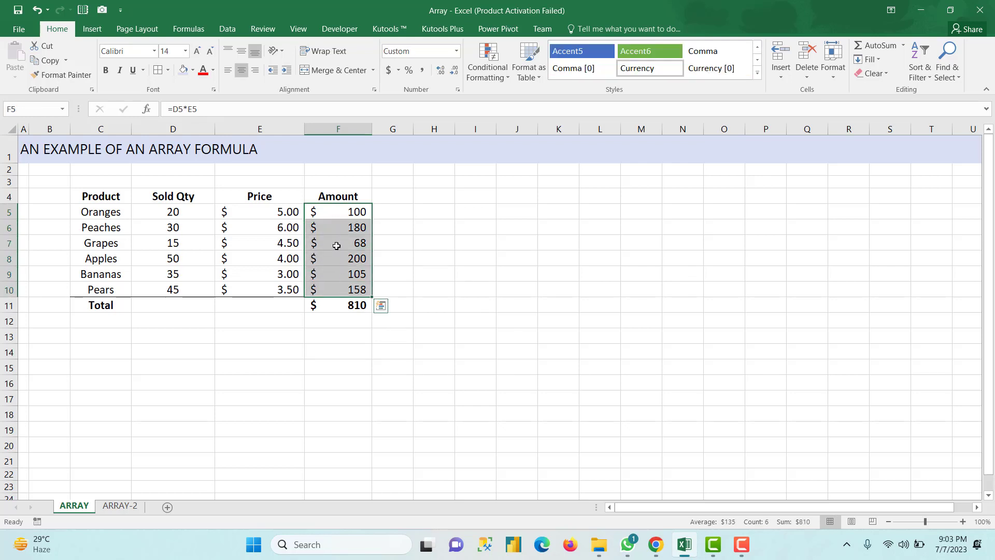
{"action": "left_click", "coordinate": [343, 310]}
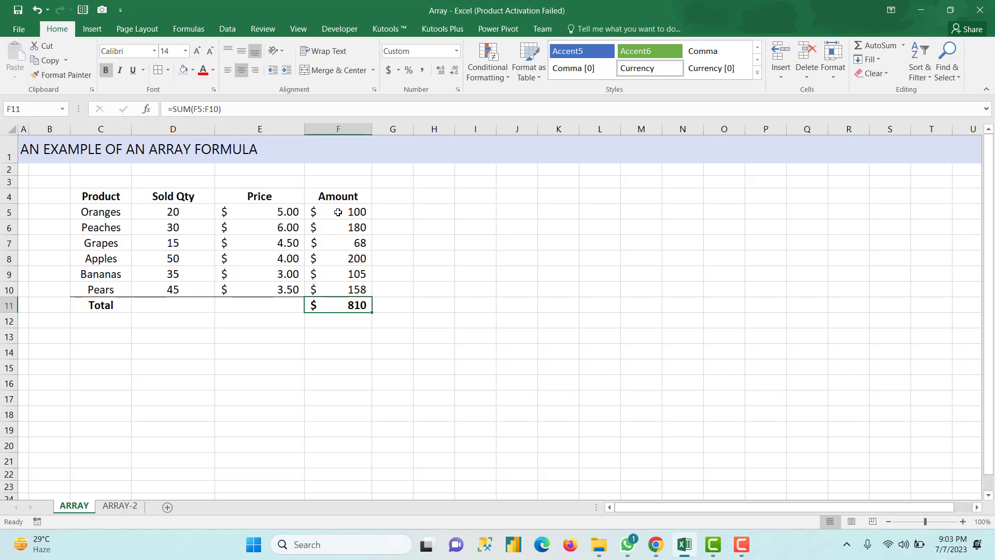
Undo the total and filled-down amounts and clear F5, emptying the Amount column
{"action": "key", "text": "ctrl+z"}
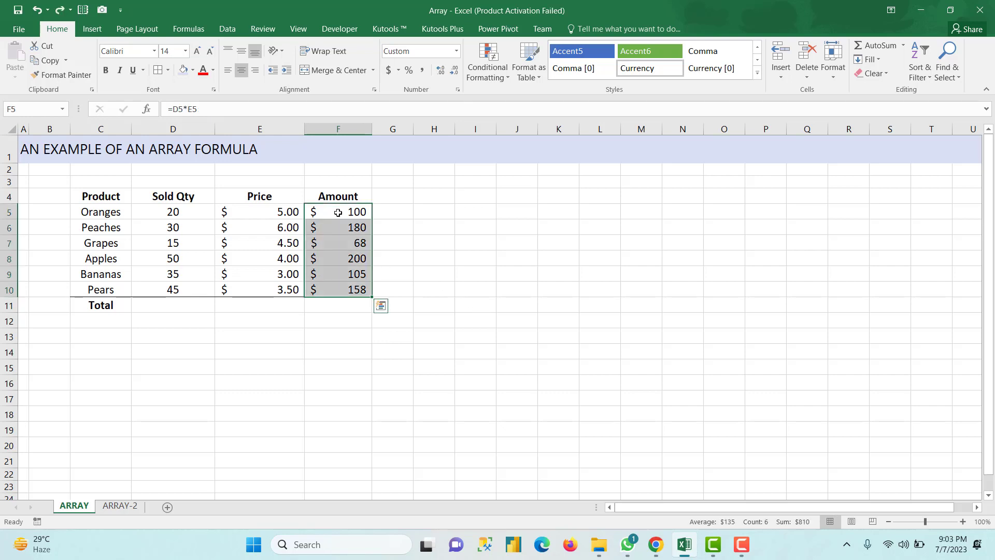
{"action": "key", "text": "ctrl+z"}
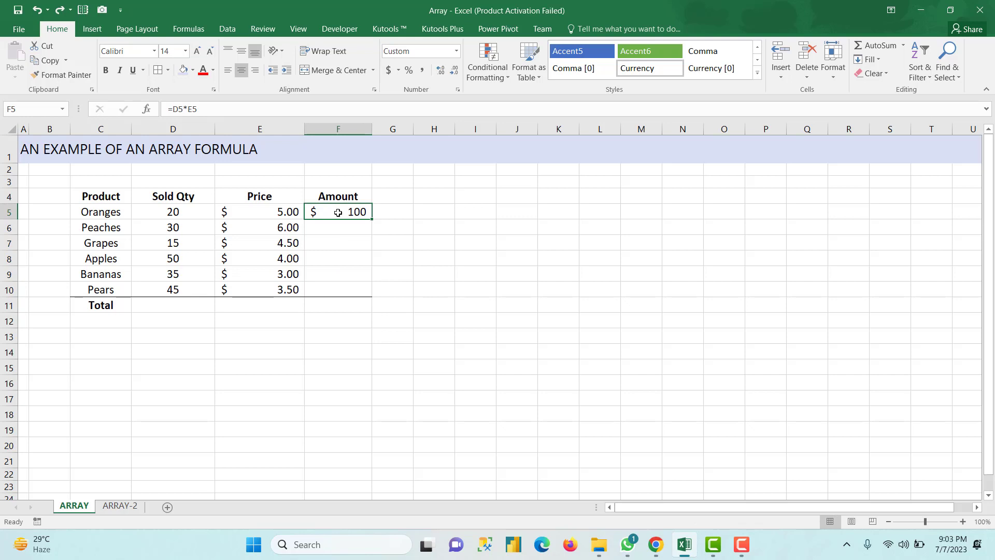
{"action": "key", "text": "Delete"}
{"action": "left_click", "coordinate": [332, 307]}
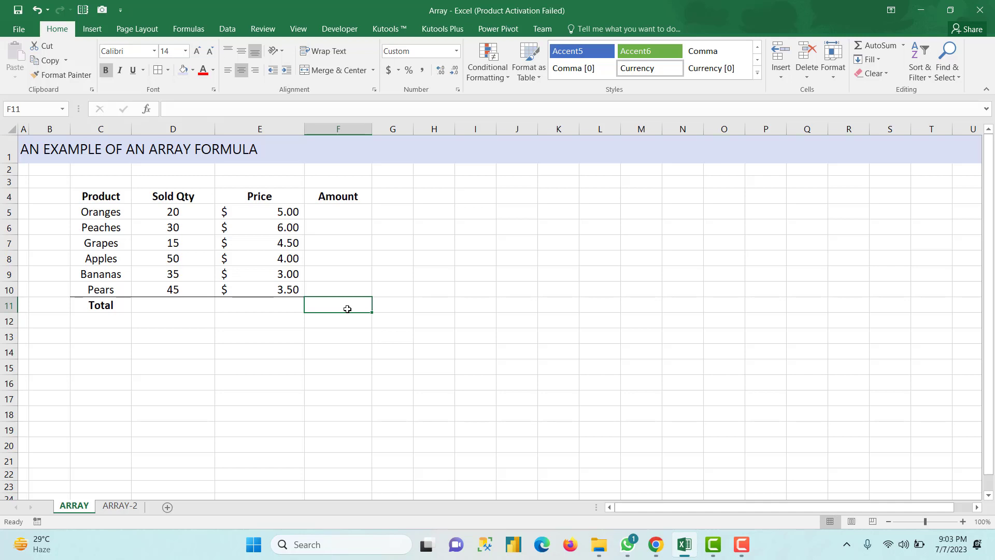
Enter {=SUM(D5:D10*E5:E10)} in F11 as an array formula, showing $810
{"action": "type", "text": "="}
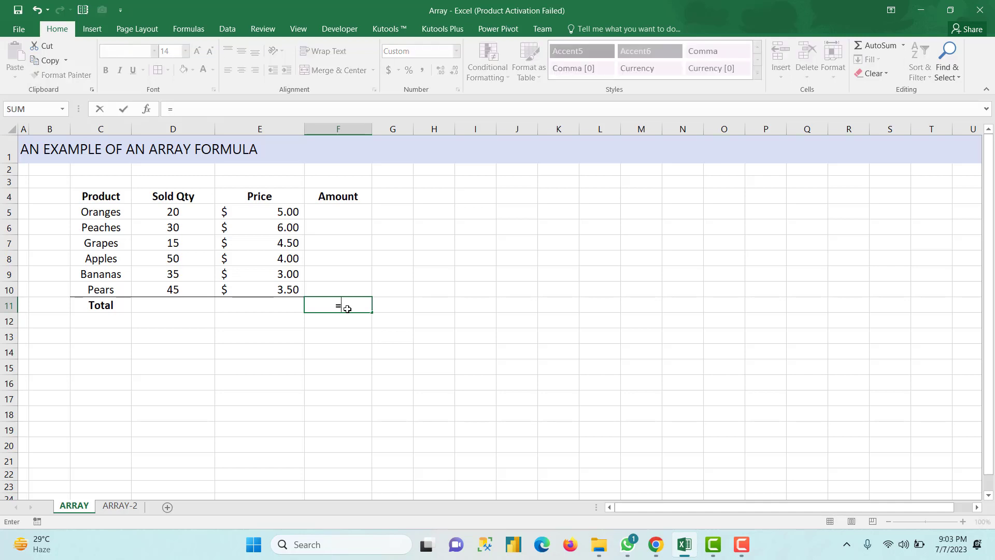
{"action": "type", "text": "su"}
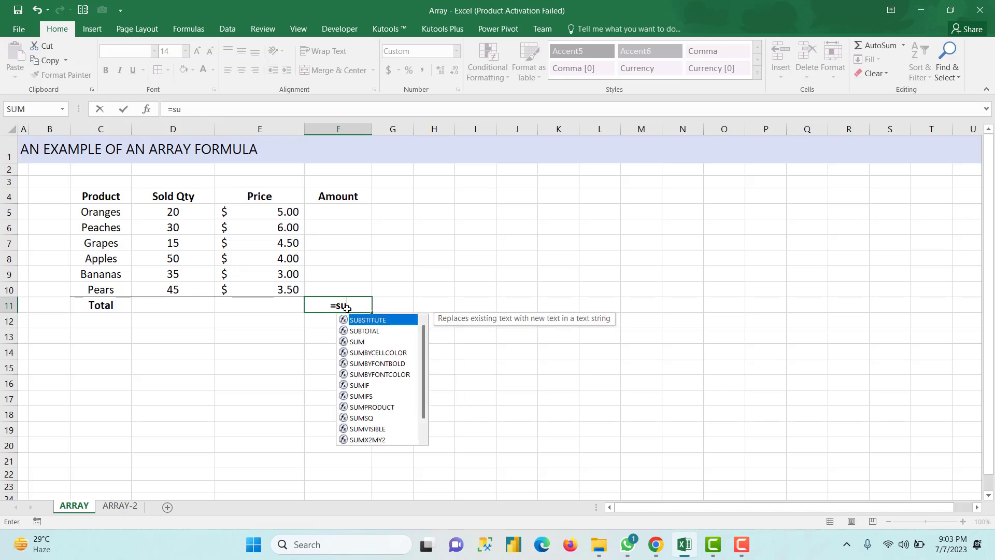
{"action": "type", "text": "m("}
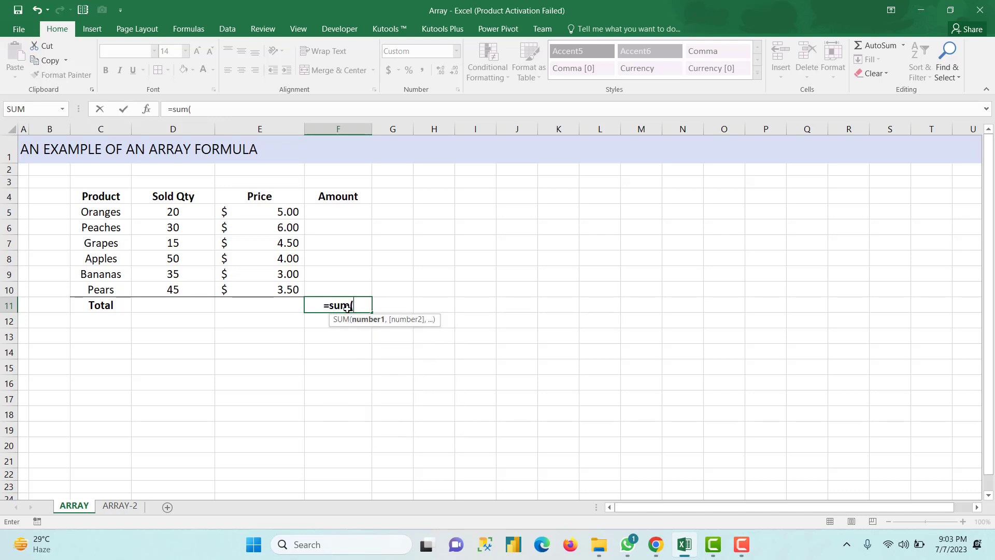
{"action": "left_click", "coordinate": [186, 211]}
{"action": "left_click_drag", "start_coordinate": [186, 211], "coordinate": [183, 292]}
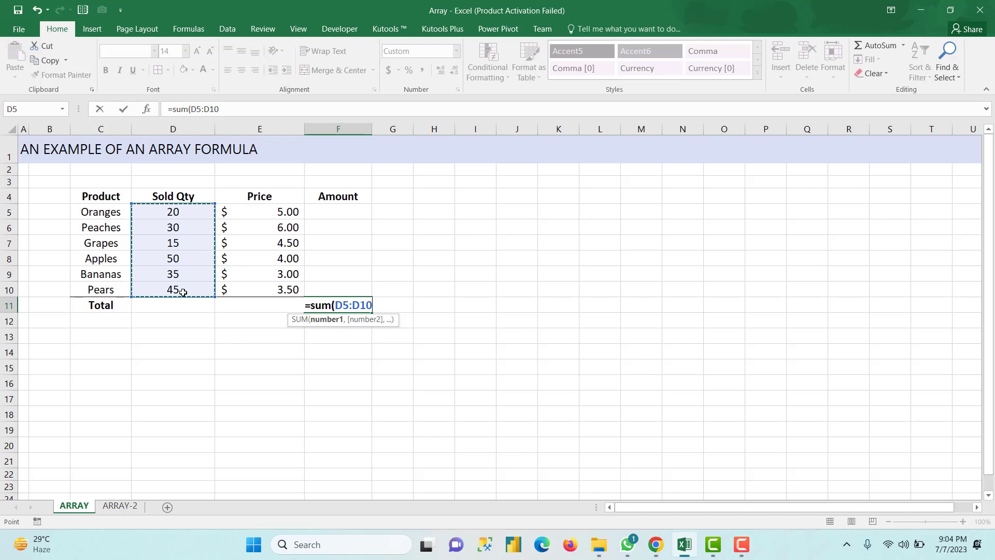
{"action": "type", "text": "*"}
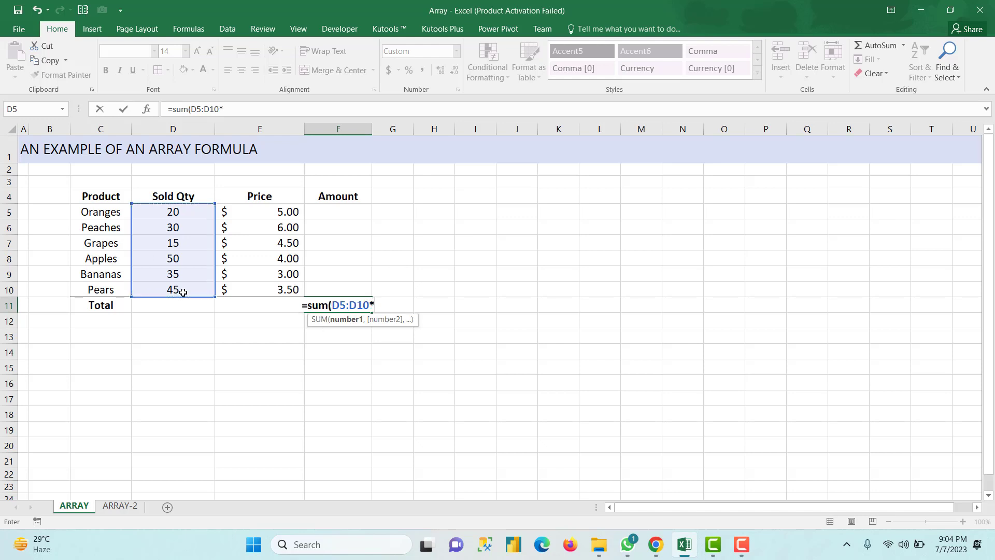
{"action": "left_click", "coordinate": [247, 212]}
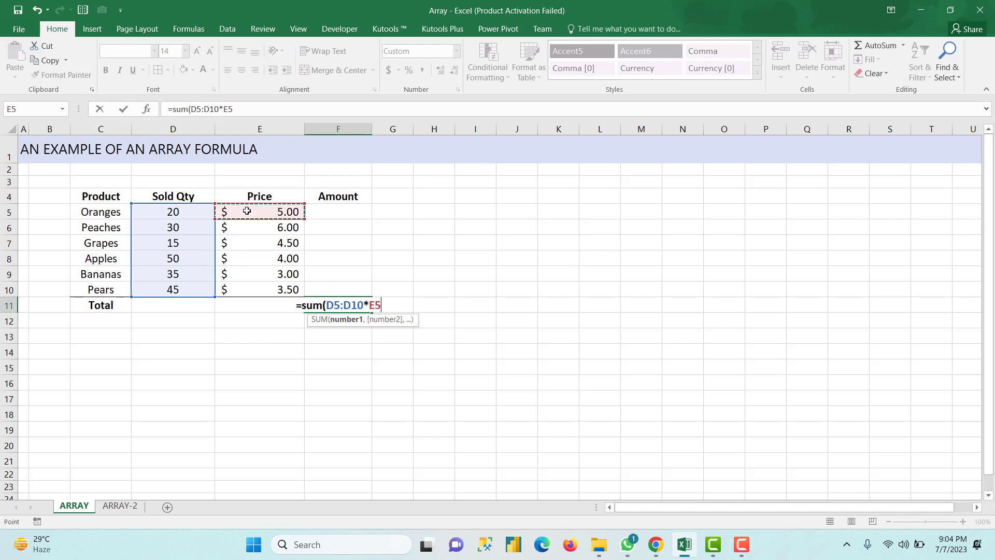
{"action": "left_click_drag", "start_coordinate": [246, 212], "coordinate": [247, 292]}
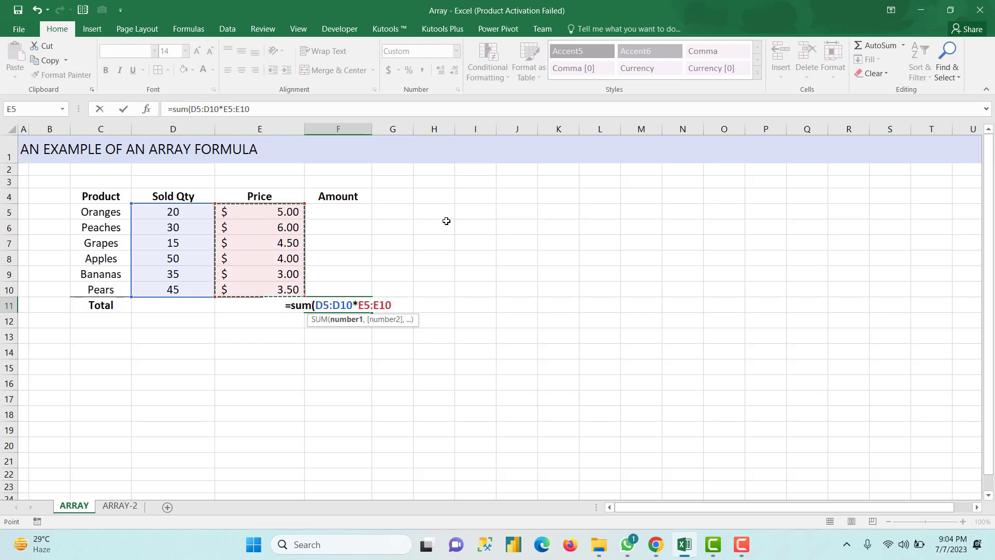
{"action": "type", "text": ")"}
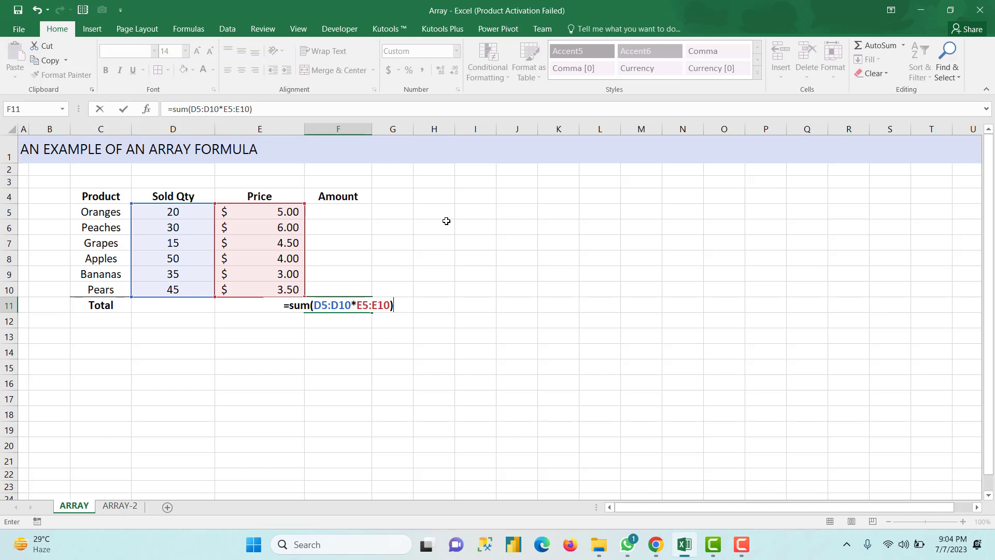
{"action": "key", "text": "ctrl+shift+Return"}
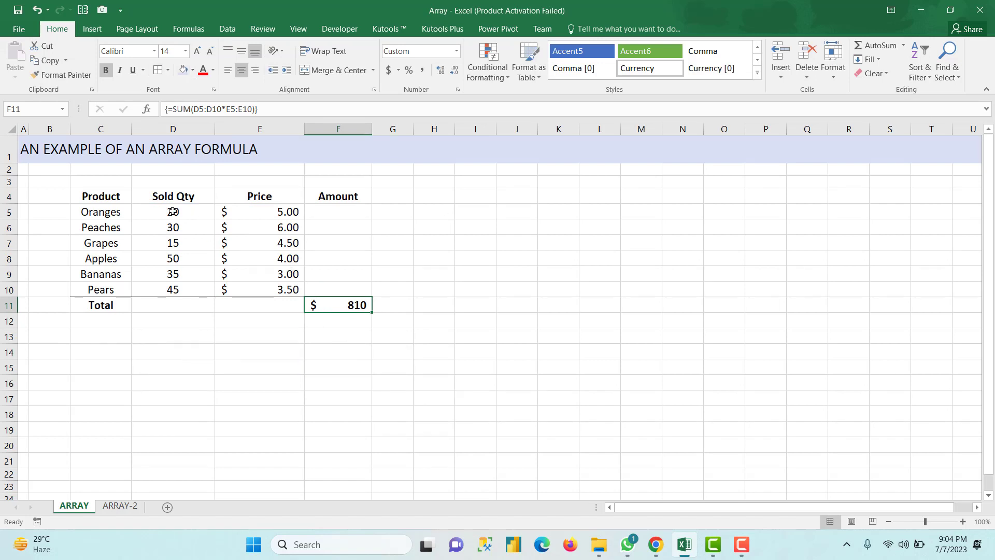
Confirm the Amount cells F5:F10 hold no formulas while F11 holds the total
{"action": "left_click", "coordinate": [337, 212]}
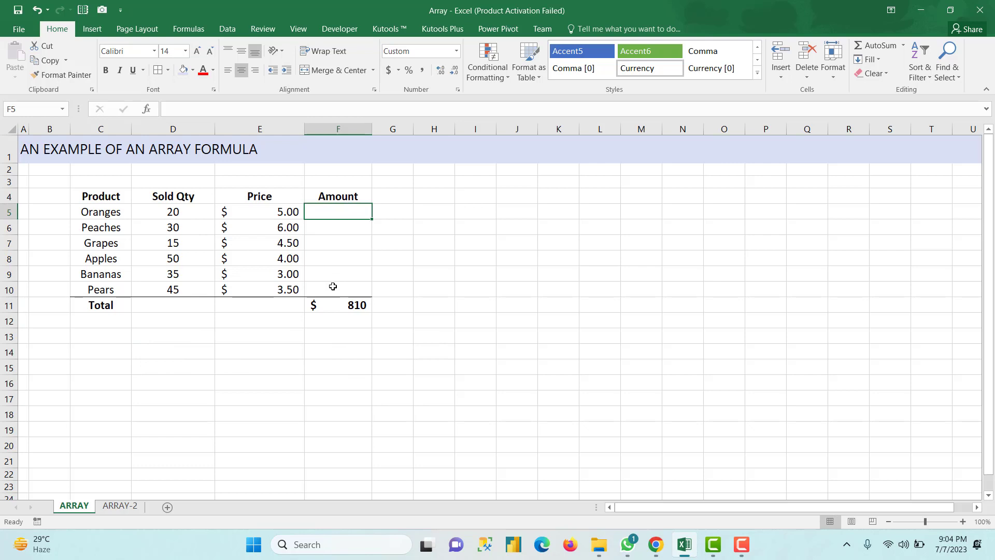
{"action": "left_click", "coordinate": [347, 309]}
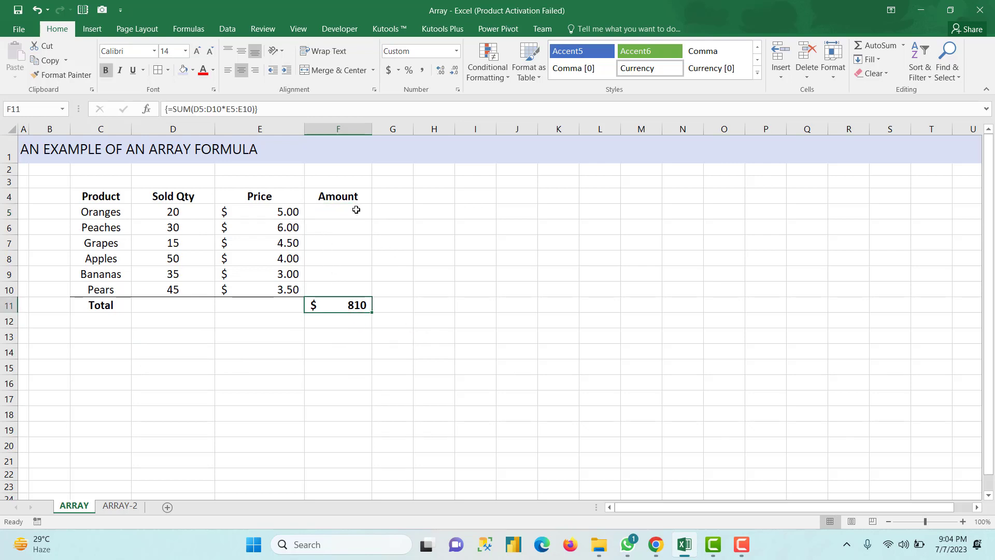
{"action": "left_click_drag", "start_coordinate": [354, 210], "coordinate": [355, 285]}
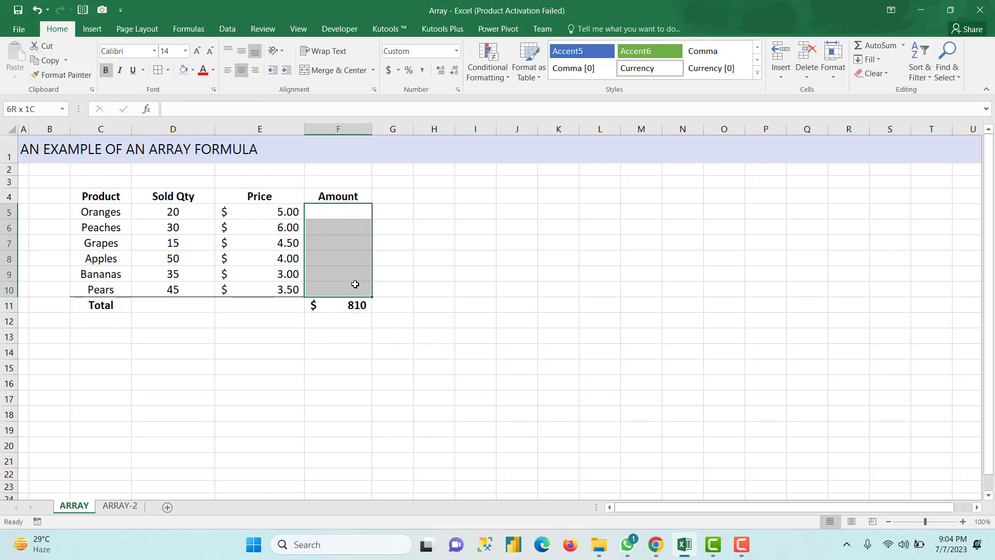
{"action": "left_click", "coordinate": [340, 306]}
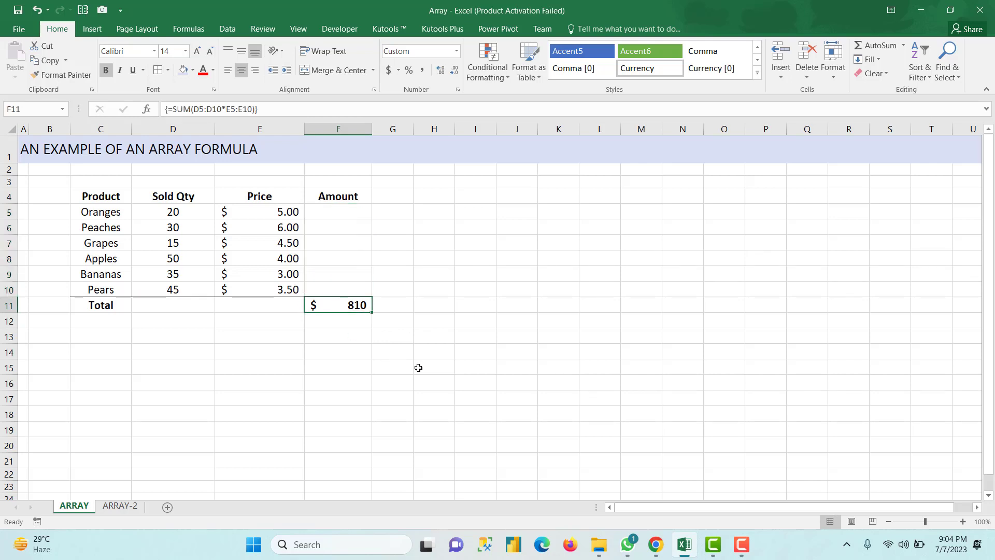
{"action": "double_click", "coordinate": [347, 305]}
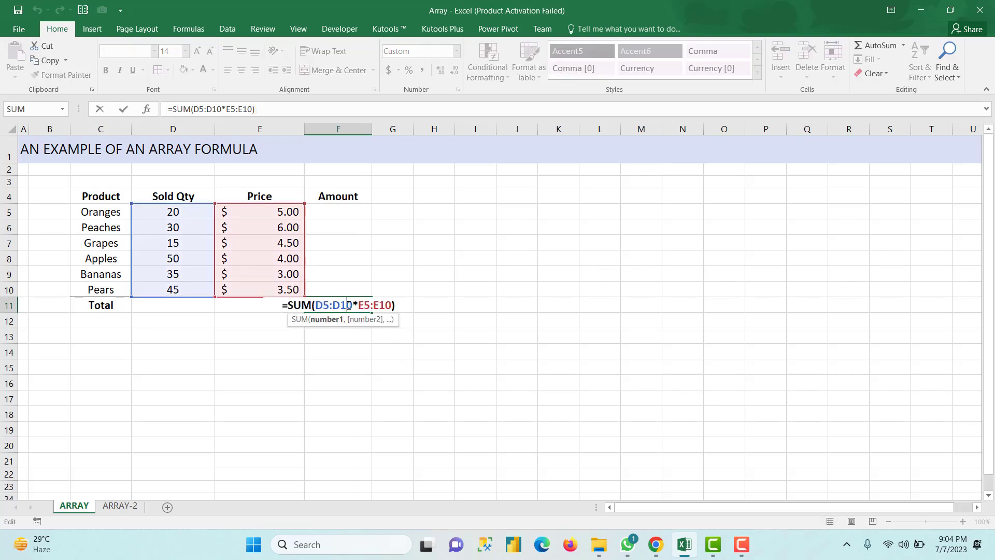
{"action": "key", "text": "ctrl+shift+Return"}
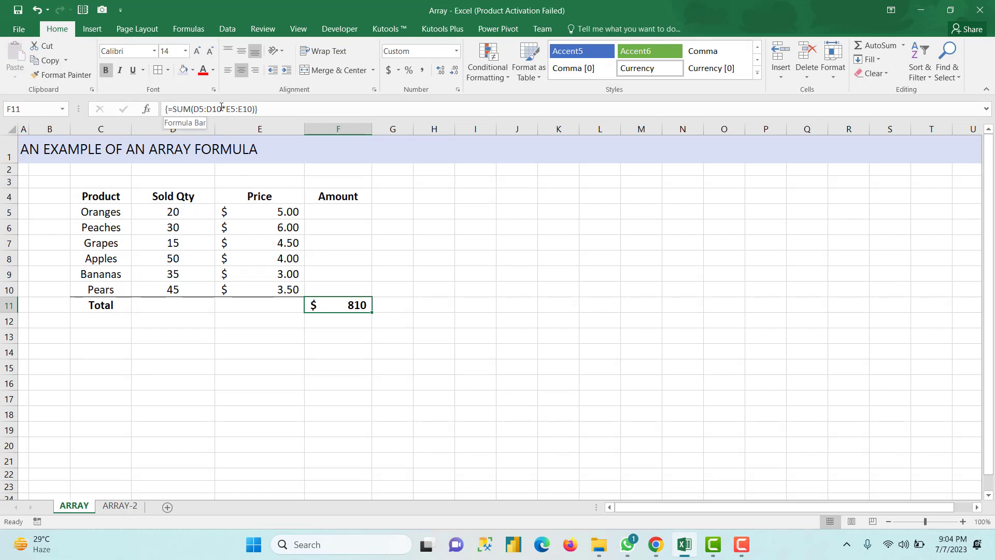
{"action": "left_click", "coordinate": [269, 110]}
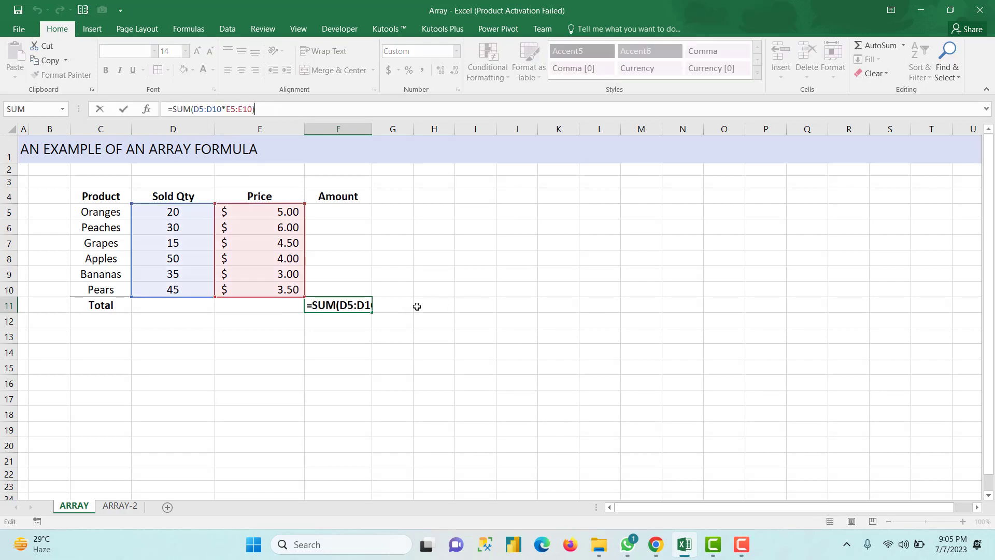
{"action": "left_click", "coordinate": [424, 256]}
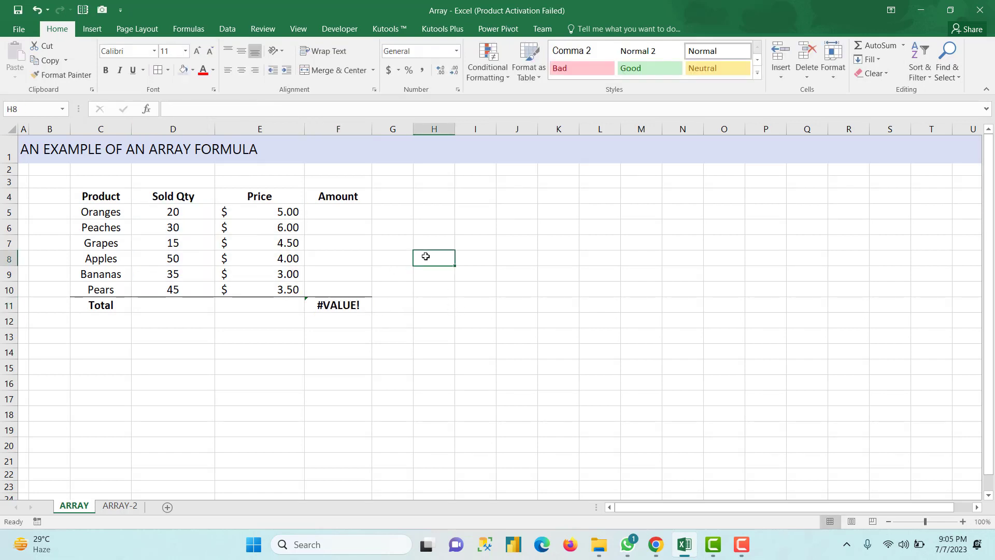
{"action": "key", "text": "ctrl+z"}
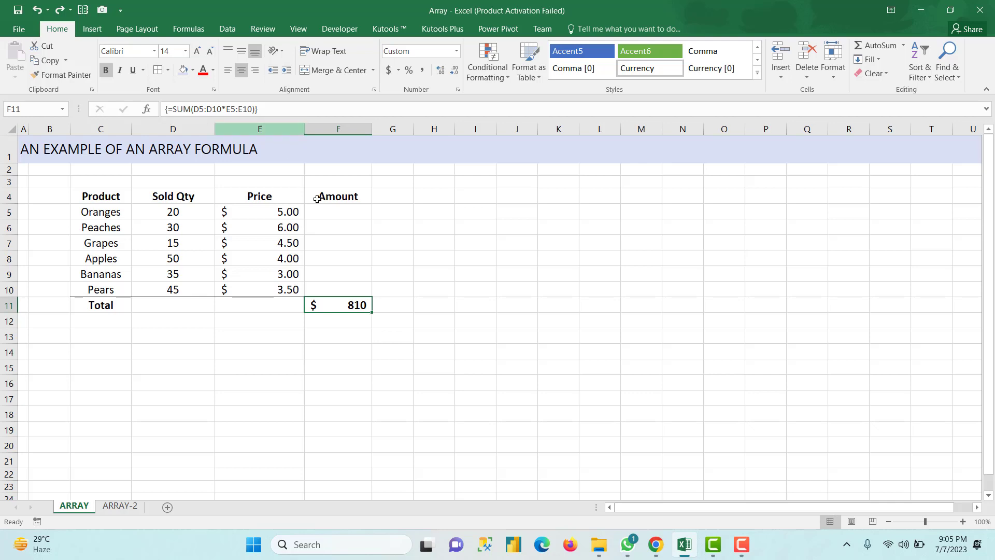
{"action": "left_click", "coordinate": [423, 307]}
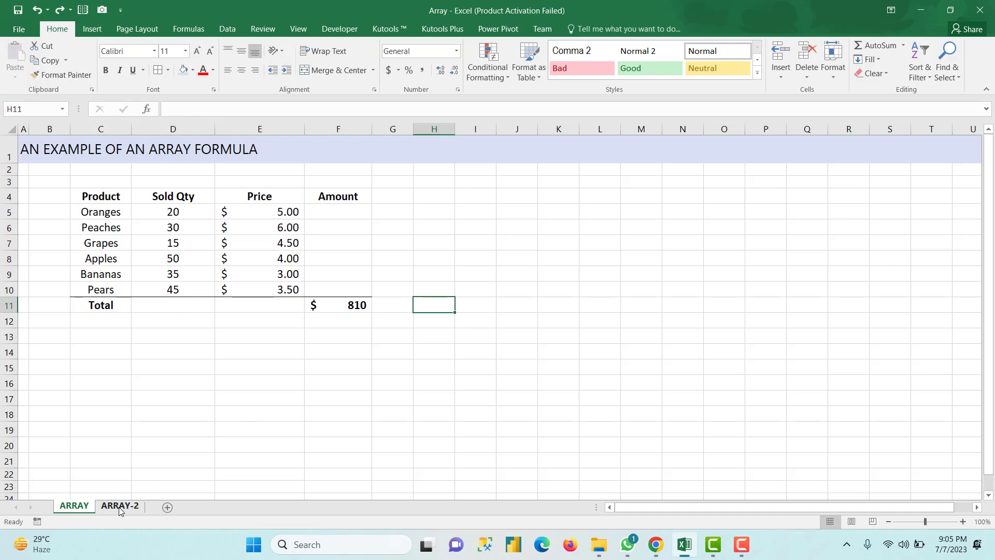
On the ARRAY-2 sheet, start a MIN formula in F3 with C3:C5 as the first range
{"action": "left_click", "coordinate": [119, 506]}
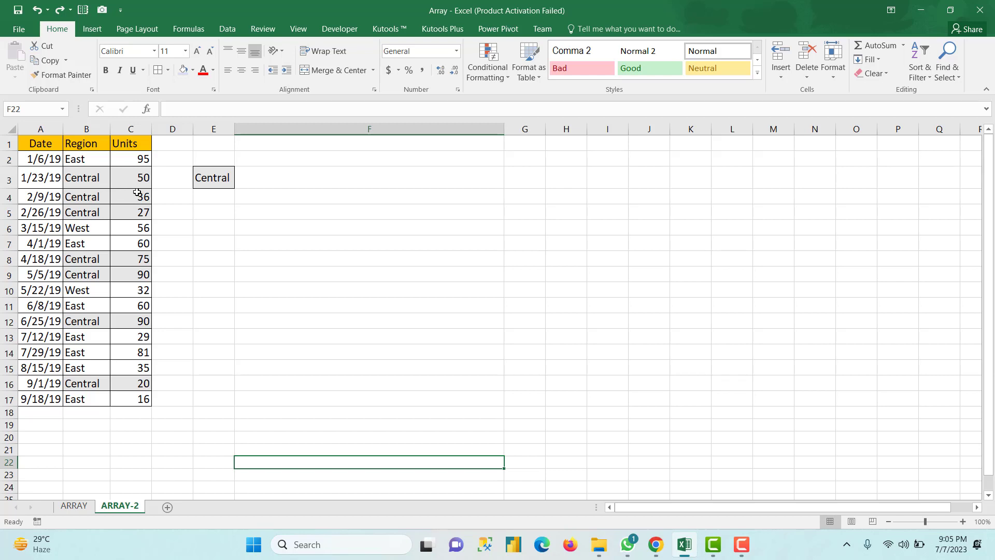
{"action": "left_click", "coordinate": [252, 175]}
{"action": "type", "text": "="}
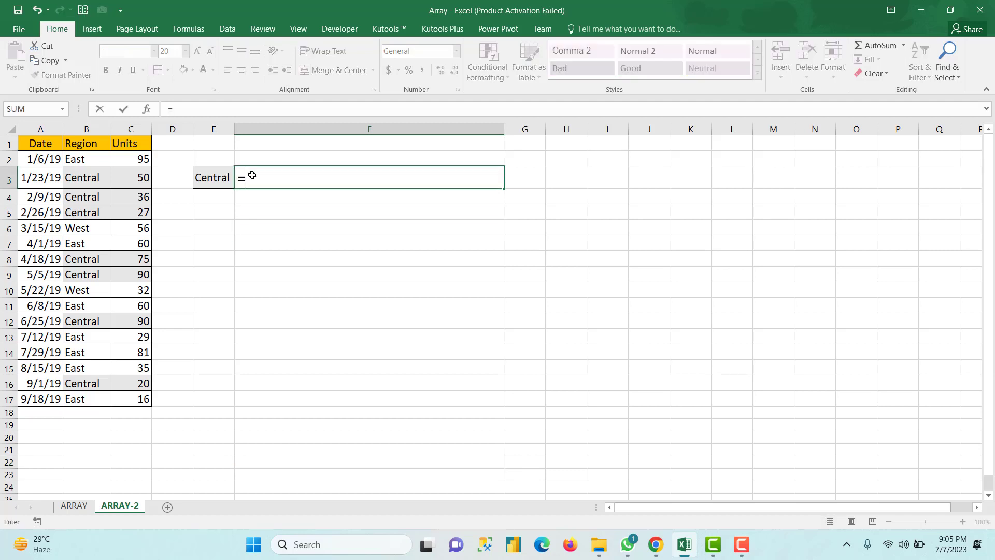
{"action": "type", "text": "m"}
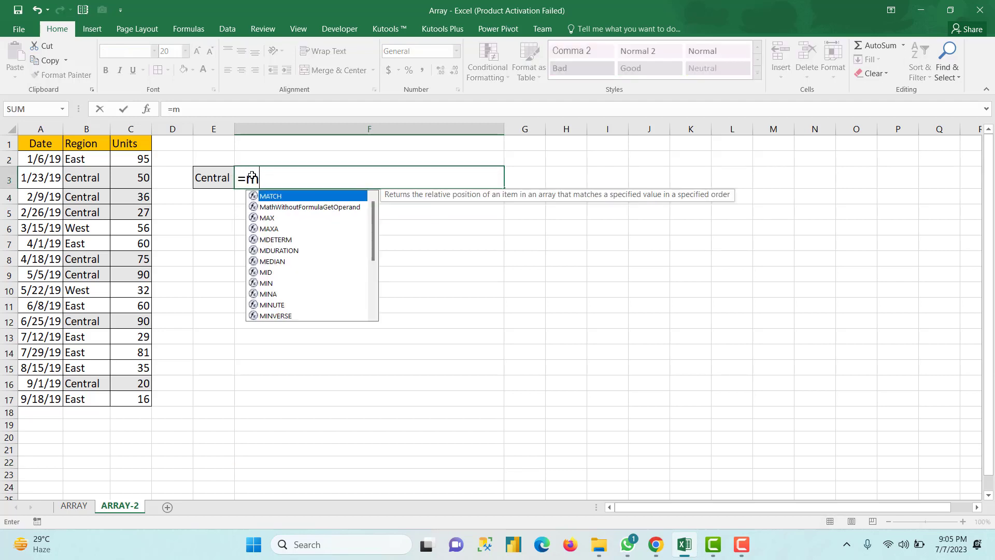
{"action": "type", "text": "in"}
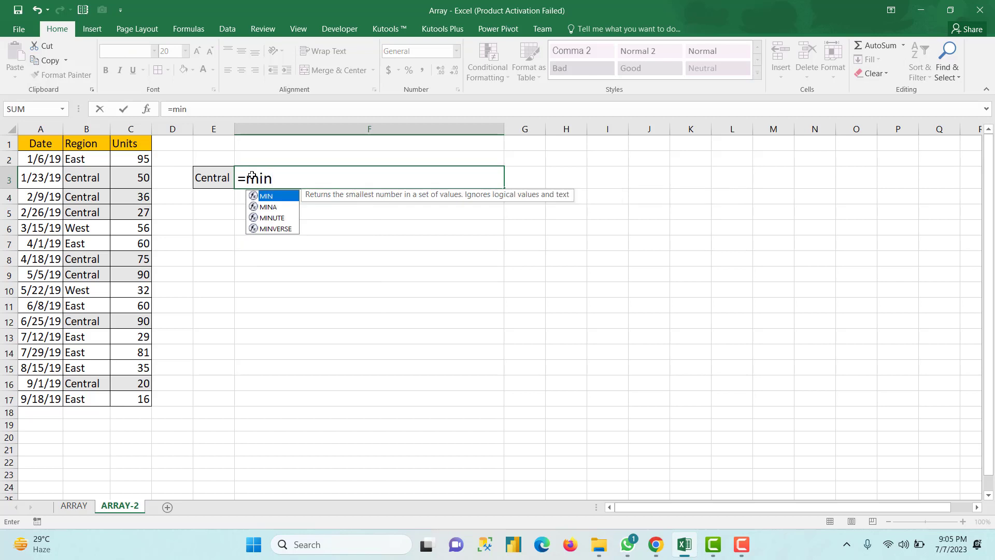
{"action": "key", "text": "Tab"}
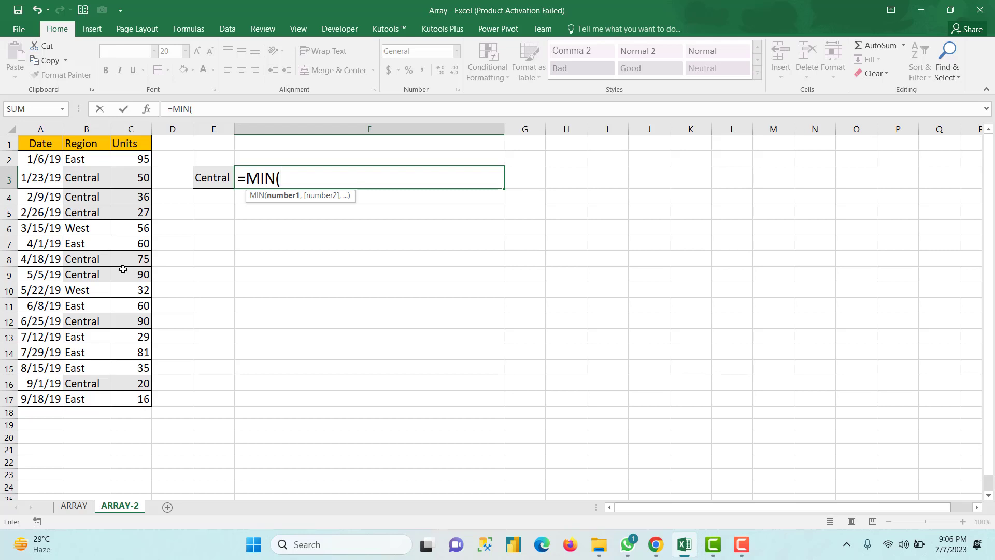
{"action": "left_click_drag", "start_coordinate": [126, 175], "coordinate": [126, 213]}
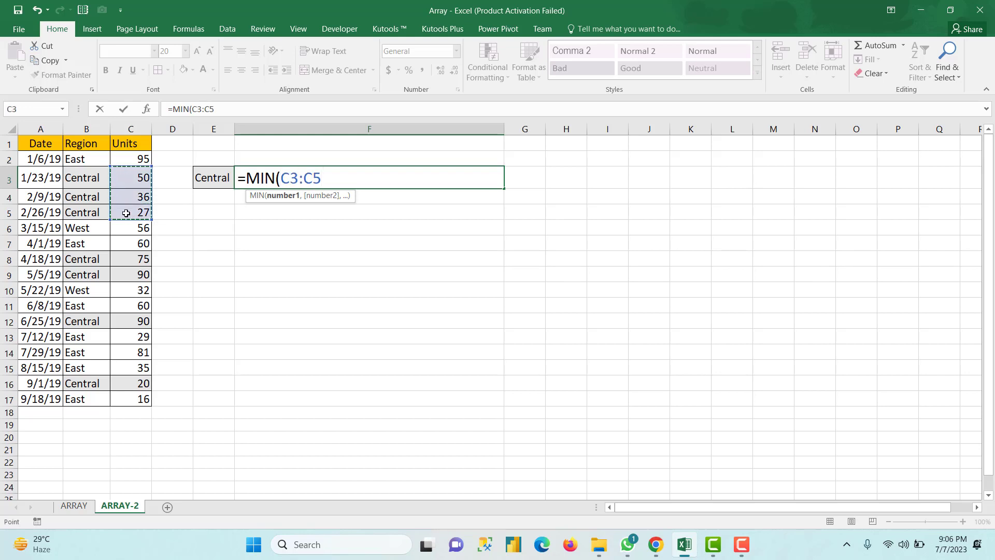
Add C8:C9, C12 and C16 to the MIN formula and commit it, returning 20
{"action": "type", "text": ","}
{"action": "left_click", "coordinate": [138, 259]}
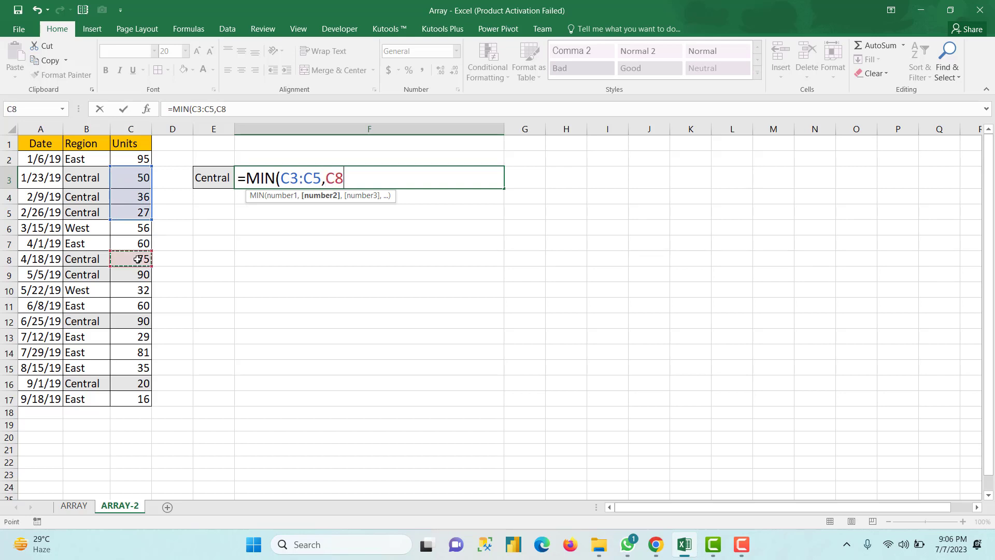
{"action": "left_click_drag", "start_coordinate": [138, 259], "coordinate": [137, 276]}
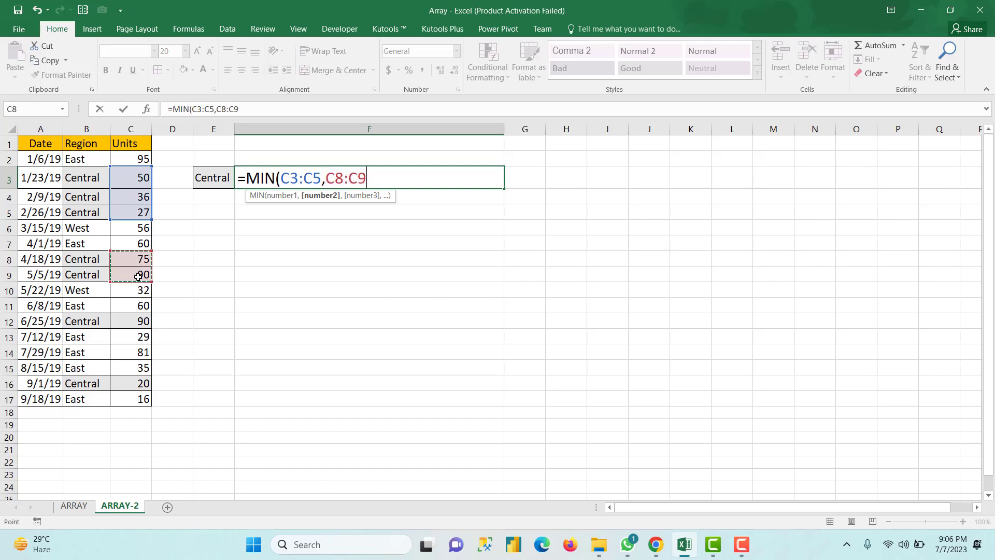
{"action": "type", "text": ","}
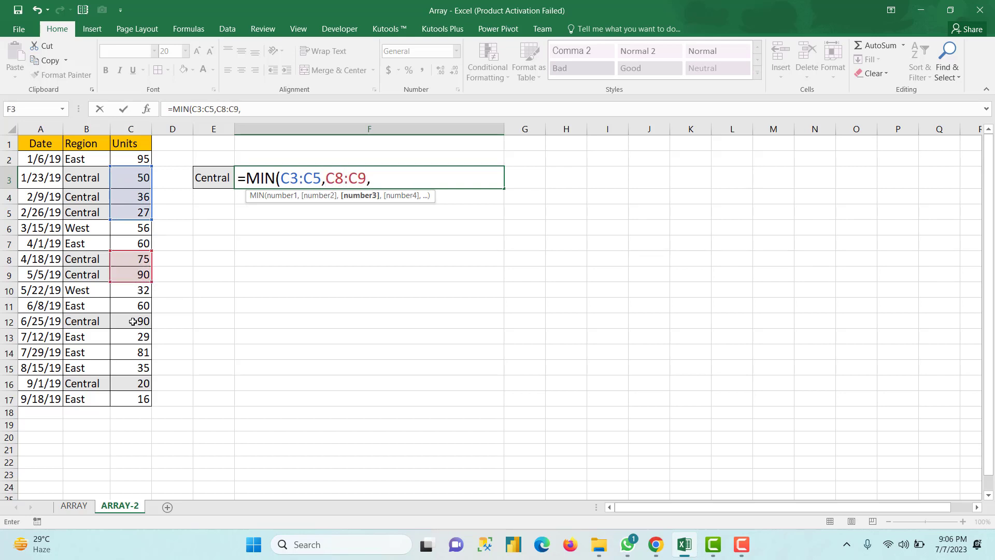
{"action": "left_click", "coordinate": [133, 321]}
{"action": "type", "text": ","}
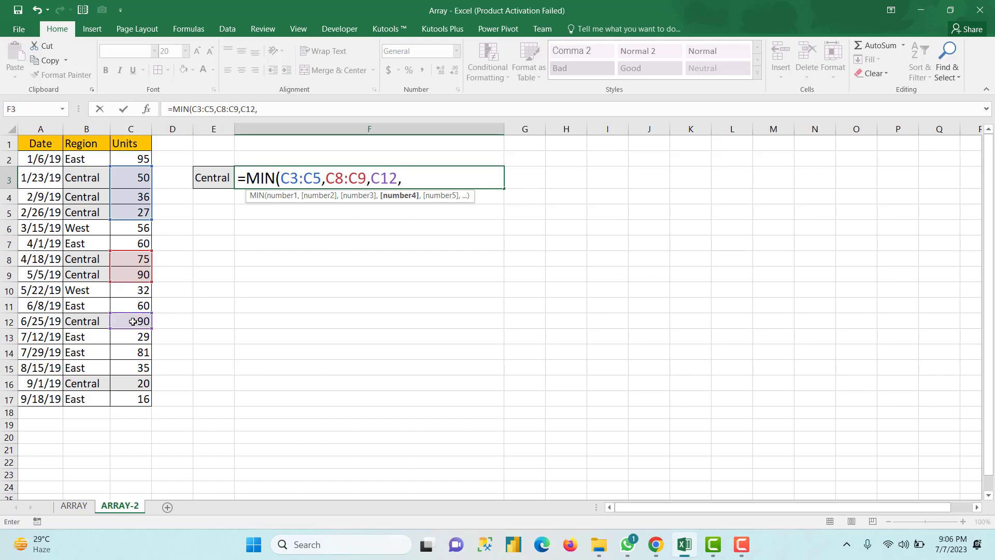
{"action": "left_click", "coordinate": [130, 383]}
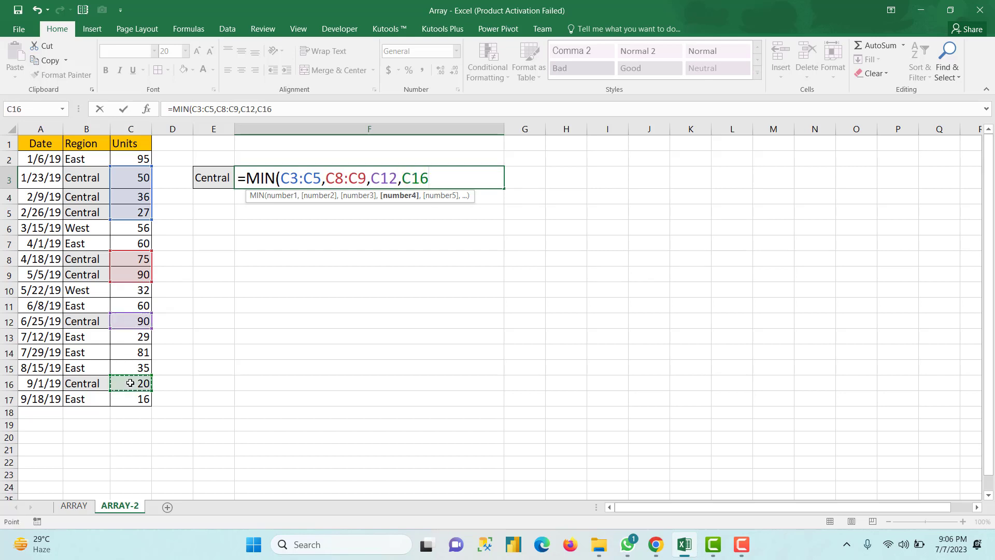
{"action": "type", "text": ")"}
{"action": "key", "text": "Return"}
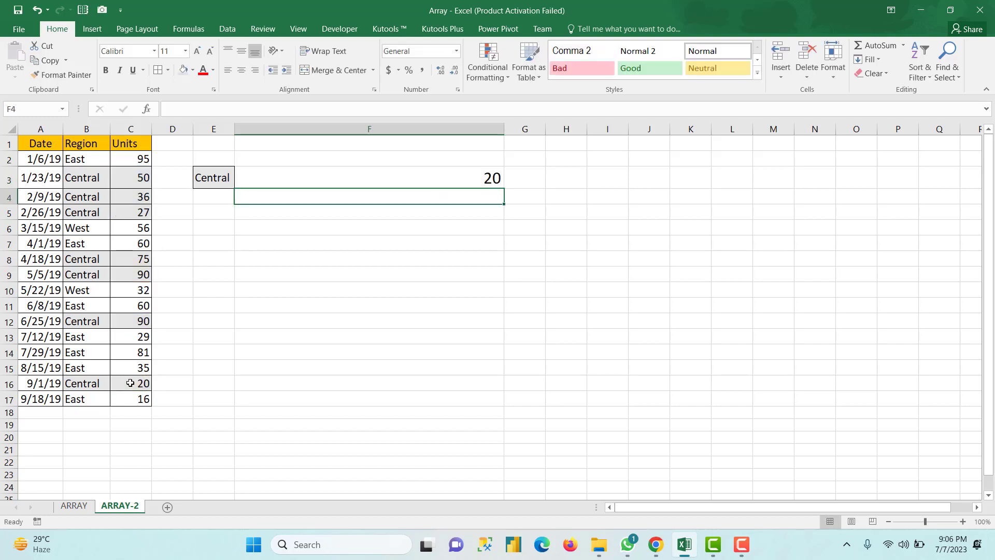
Replace the hand-picked MIN arguments in F3 with IF, starting the test from E3: =MIN(IF(E3
{"action": "left_click", "coordinate": [408, 180]}
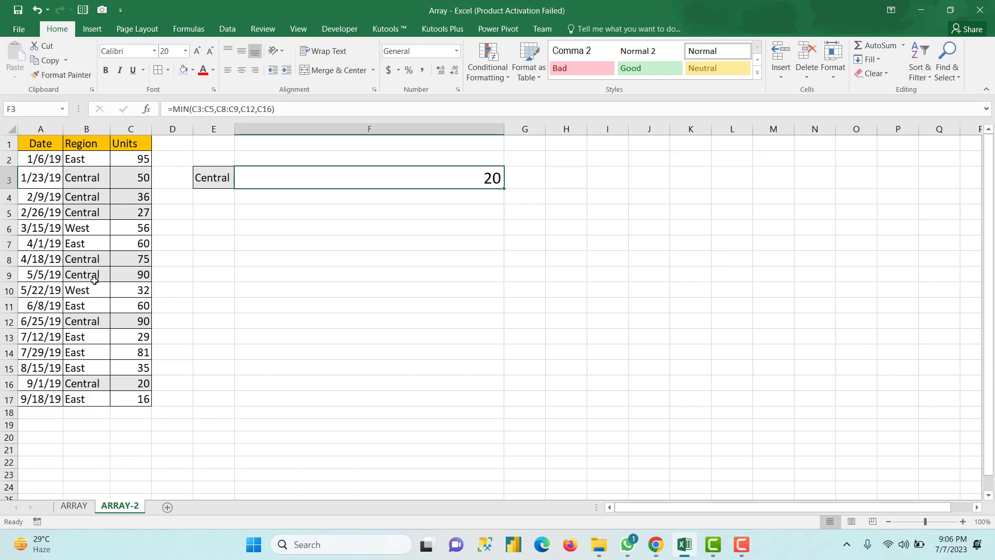
{"action": "double_click", "coordinate": [365, 181]}
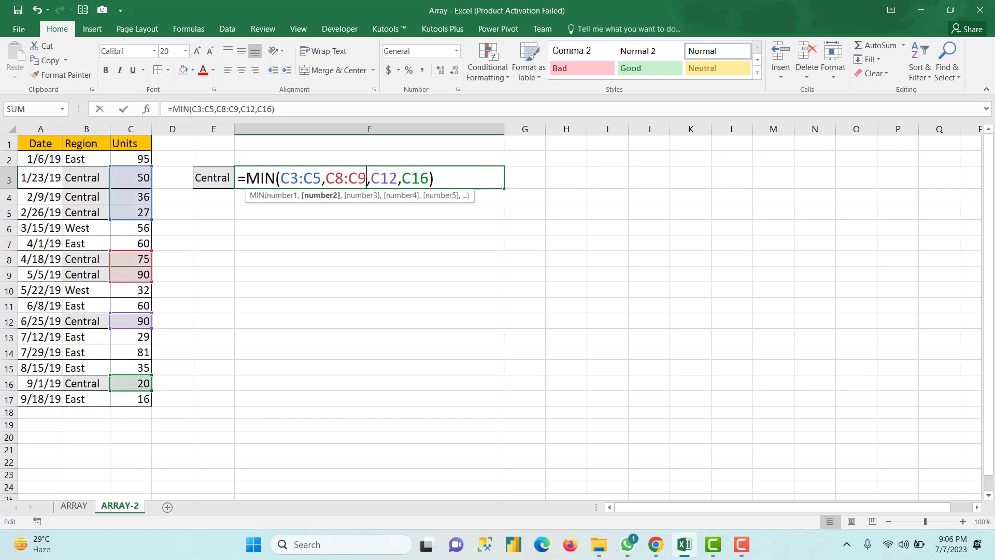
{"action": "left_click", "coordinate": [429, 180]}
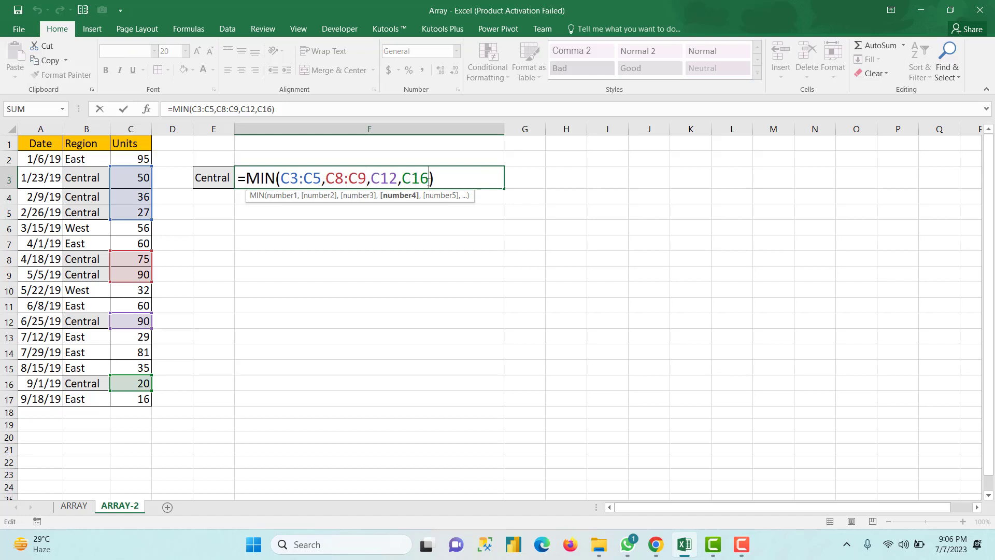
{"action": "key", "text": "BackSpace"}
{"action": "key", "text": "BackSpace"}
{"action": "key", "text": "BackSpace"}
{"action": "key", "text": "BackSpace"}
{"action": "key", "text": "BackSpace"}
{"action": "key", "text": "BackSpace"}
{"action": "key", "text": "BackSpace"}
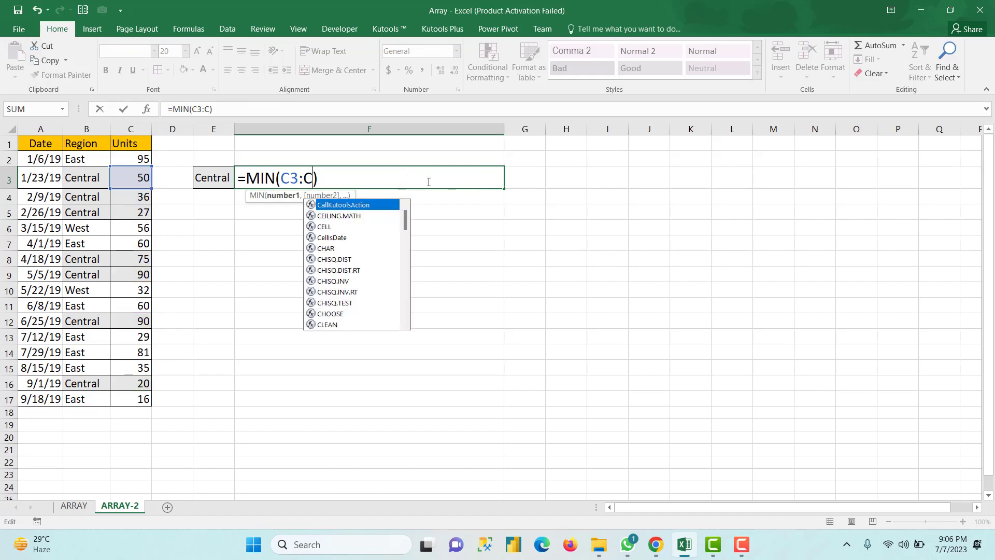
{"action": "key", "text": "BackSpace"}
{"action": "key", "text": "BackSpace"}
{"action": "key", "text": "BackSpace"}
{"action": "key", "text": "BackSpace"}
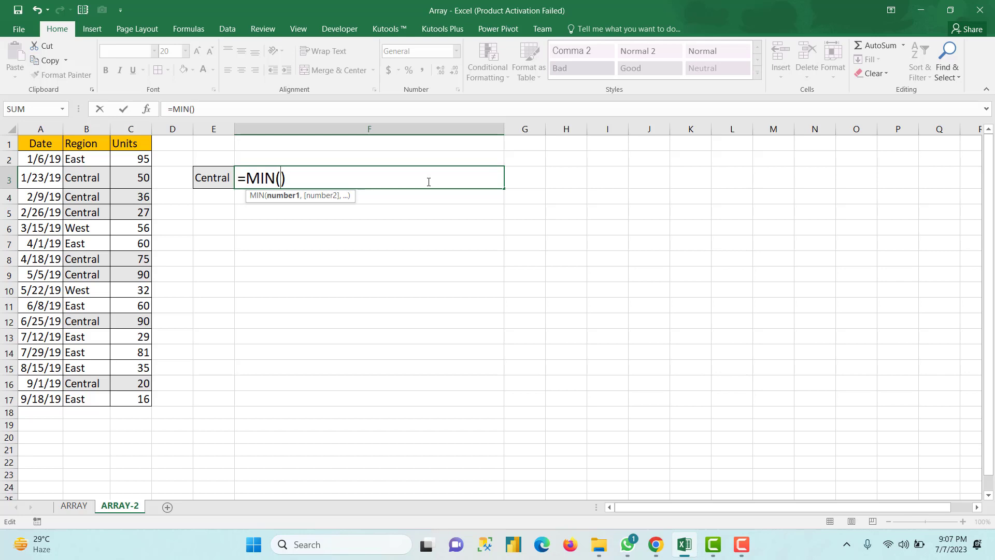
{"action": "type", "text": "if"}
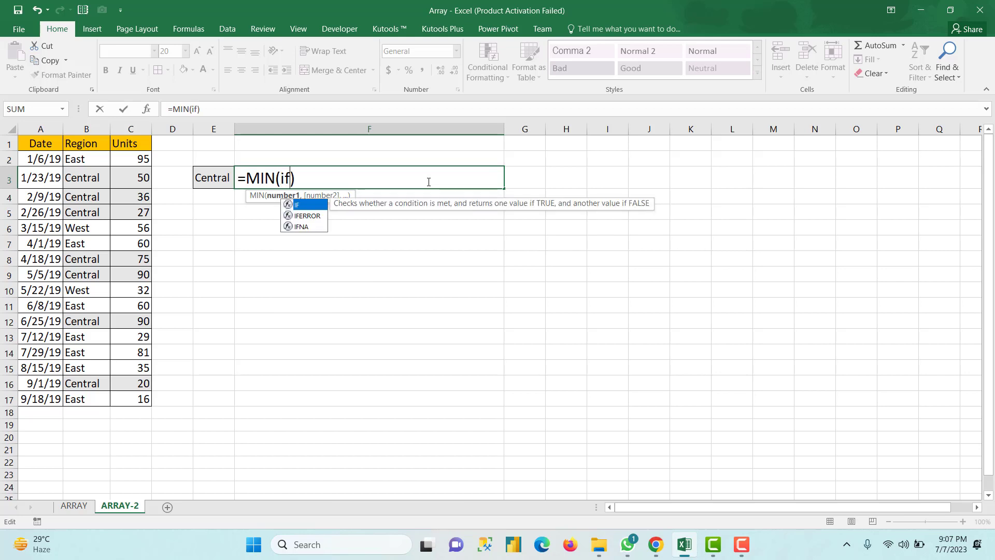
{"action": "key", "text": "Tab"}
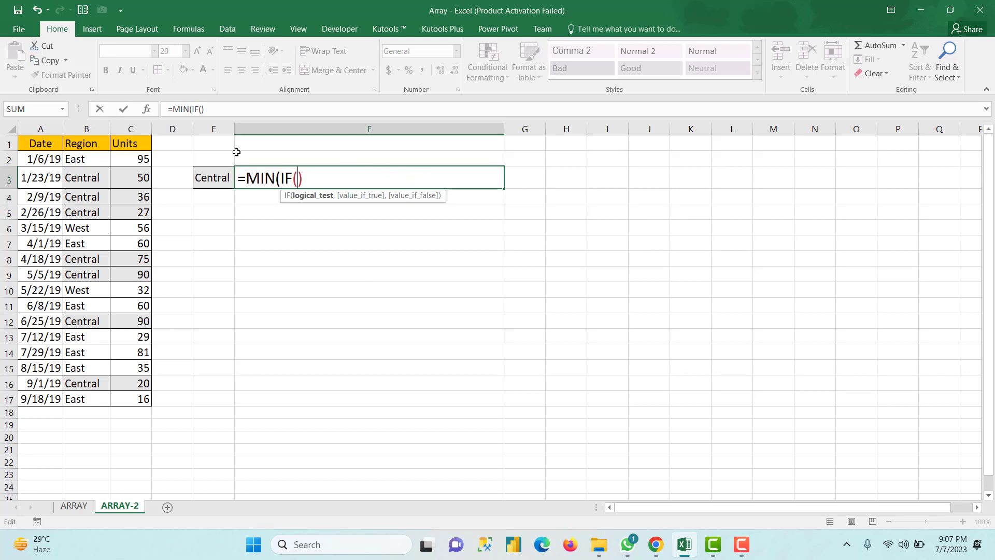
{"action": "left_click", "coordinate": [212, 177]}
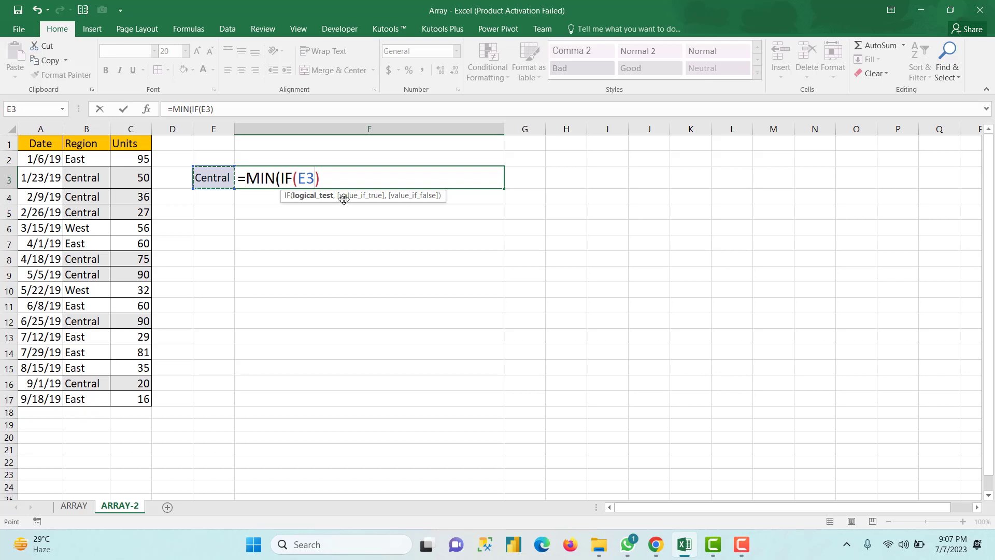
Finish F3 as =MIN(IF(E3=B2:B17,C2:C17)) and enter it normally, which shows 16
{"action": "type", "text": "="}
{"action": "left_click_drag", "start_coordinate": [84, 159], "coordinate": [89, 388]}
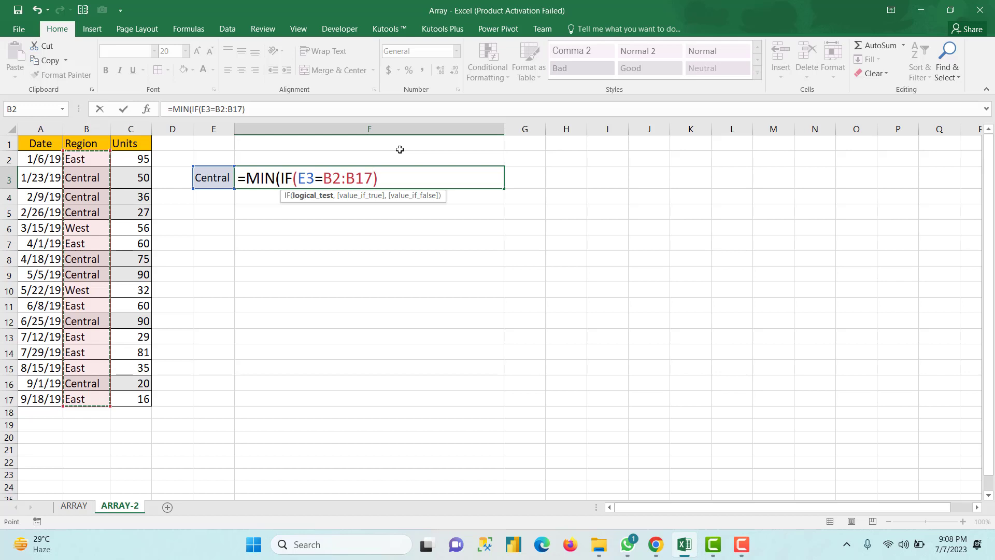
{"action": "type", "text": ","}
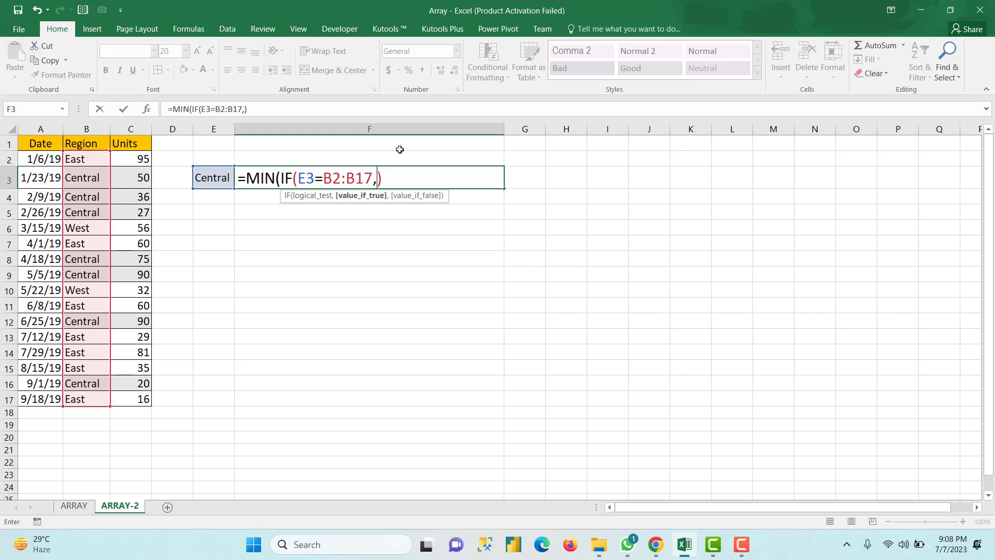
{"action": "left_click", "coordinate": [120, 160]}
{"action": "left_click_drag", "start_coordinate": [120, 159], "coordinate": [116, 400]}
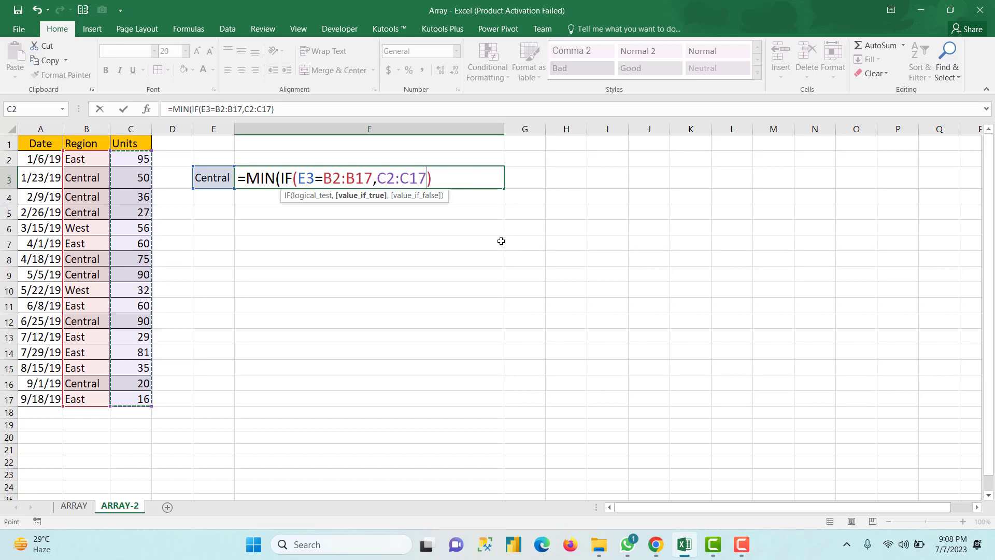
{"action": "key", "text": "Left"}
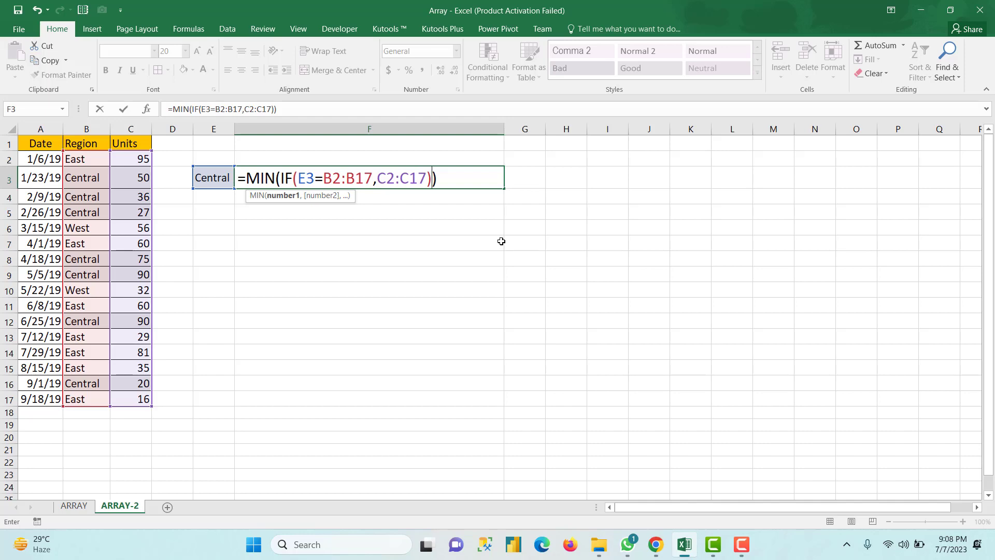
{"action": "key", "text": "Return"}
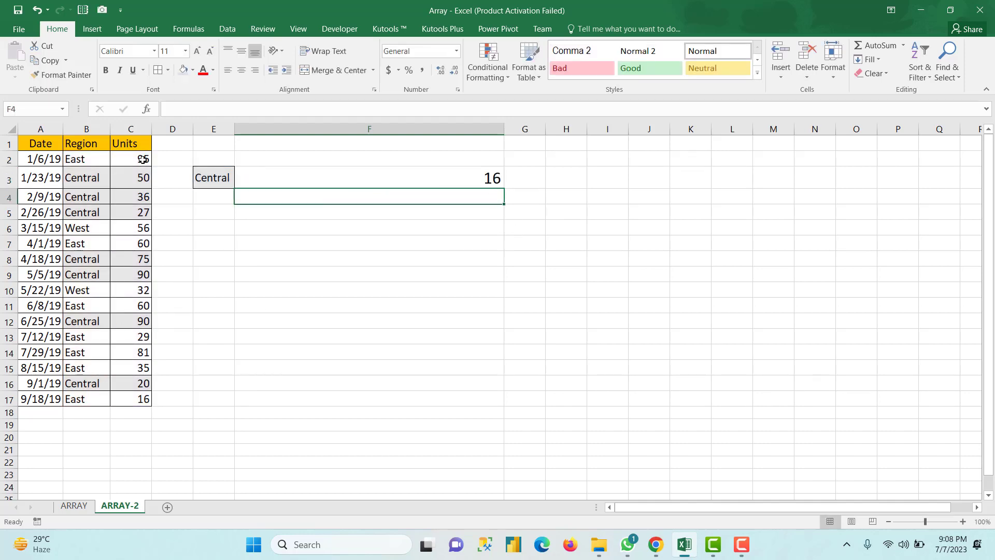
Re-enter the F3 formula with Ctrl+Shift+Enter as an array formula, now showing 20
{"action": "left_click_drag", "start_coordinate": [142, 156], "coordinate": [136, 400]}
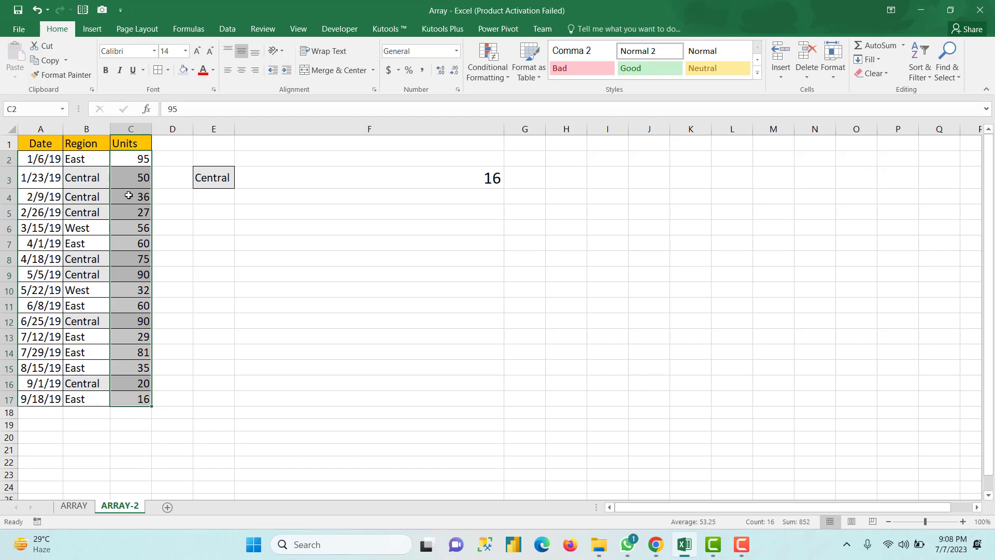
{"action": "double_click", "coordinate": [298, 188]}
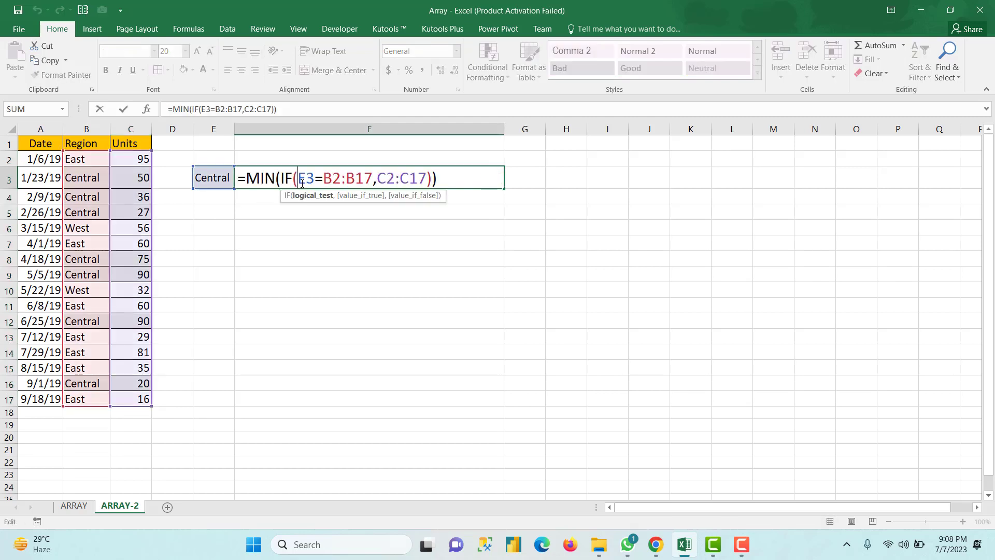
{"action": "left_click", "coordinate": [428, 178]}
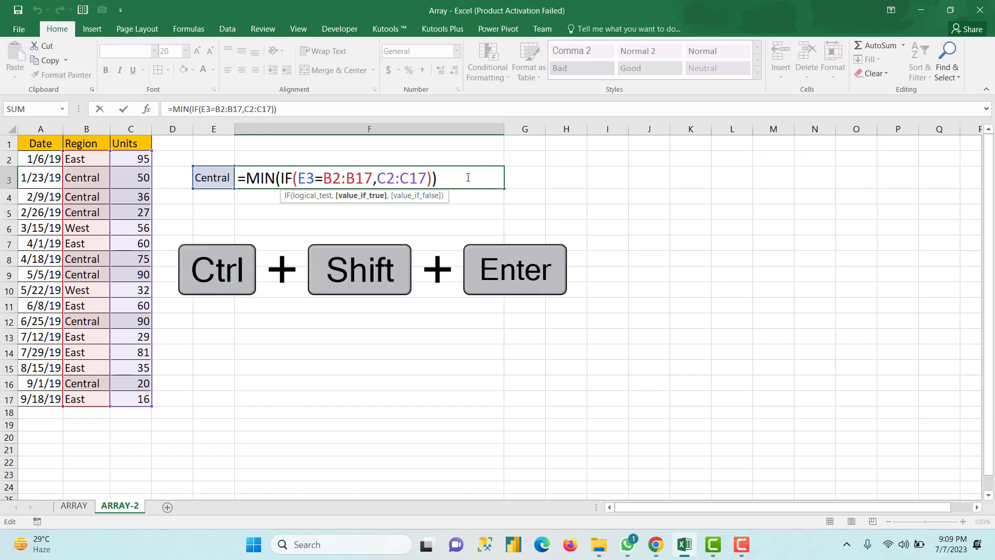
{"action": "key", "text": "ctrl+shift+Return"}
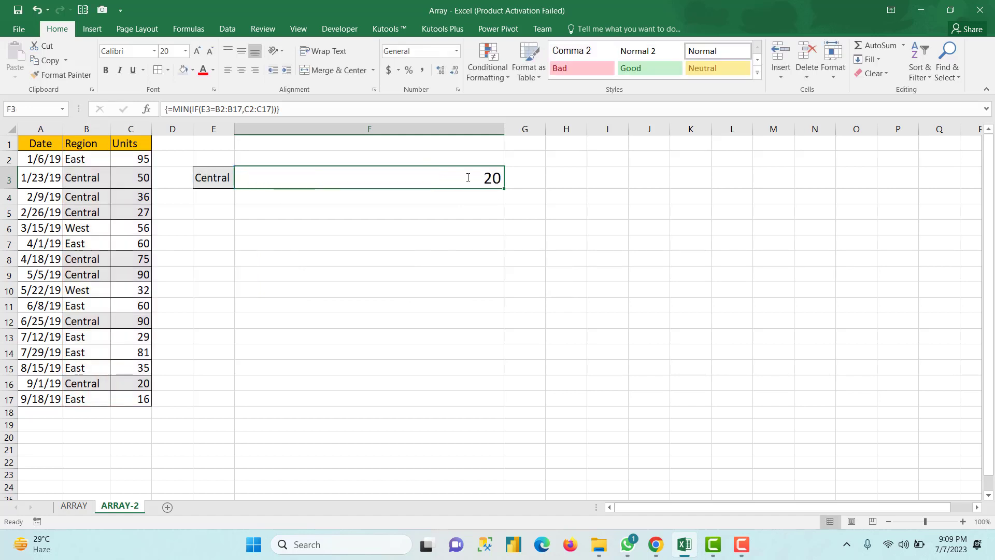